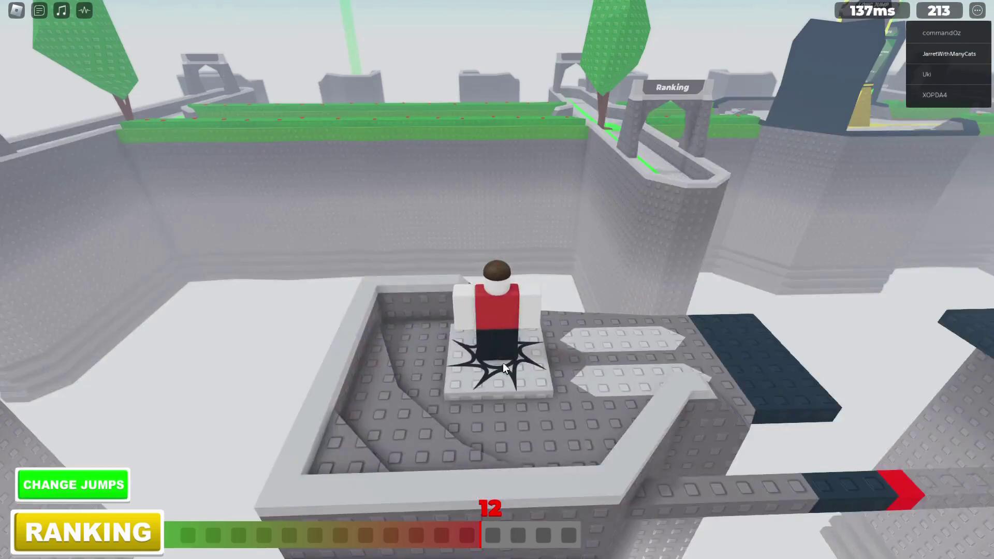
pyautogui.scroll(-5, 484, 313)
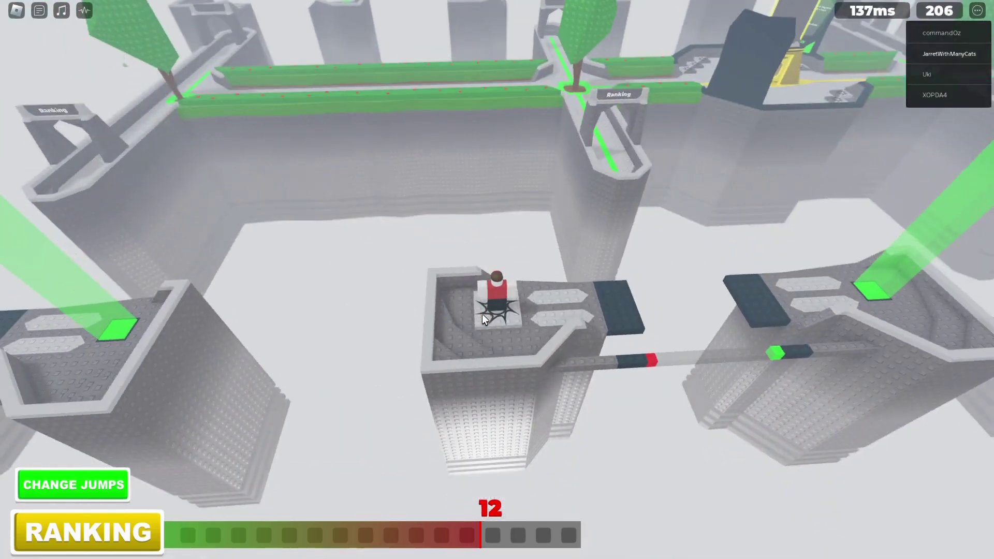
pyautogui.scroll(5, 481, 314)
pyautogui.scroll(5, 481, 314)
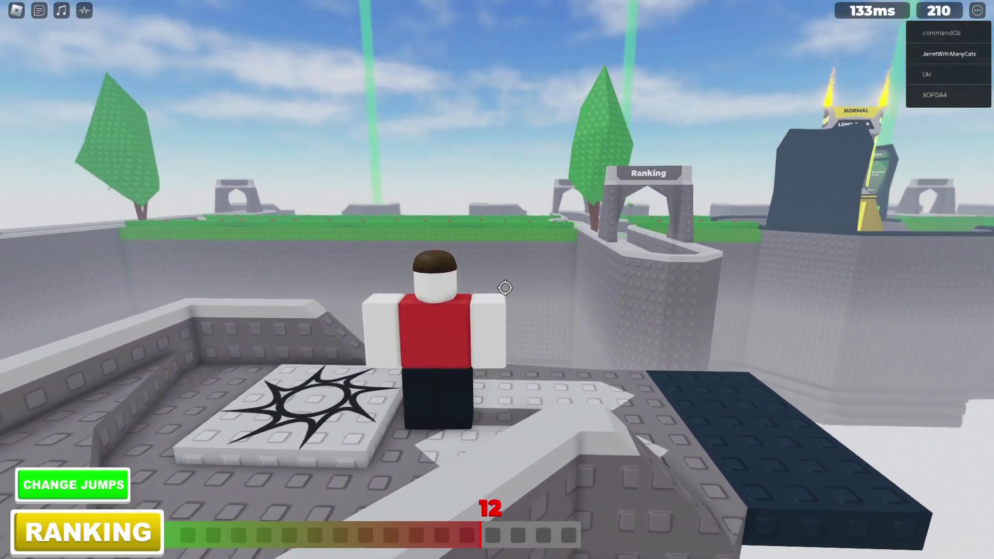
# Run toward the Ranking tower and jump across onto the lower dark platform.
pyautogui.press('w')
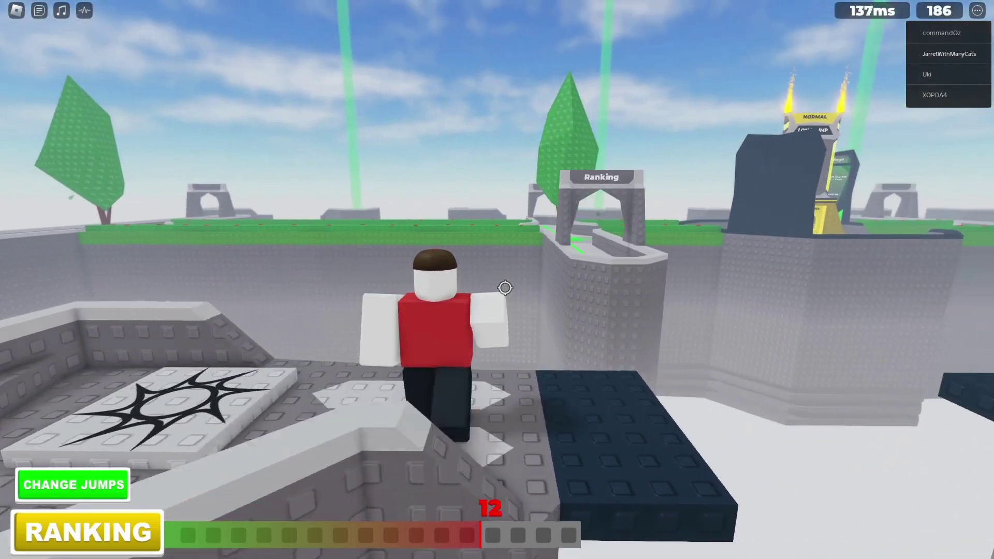
pyautogui.press('w')
pyautogui.press('space')
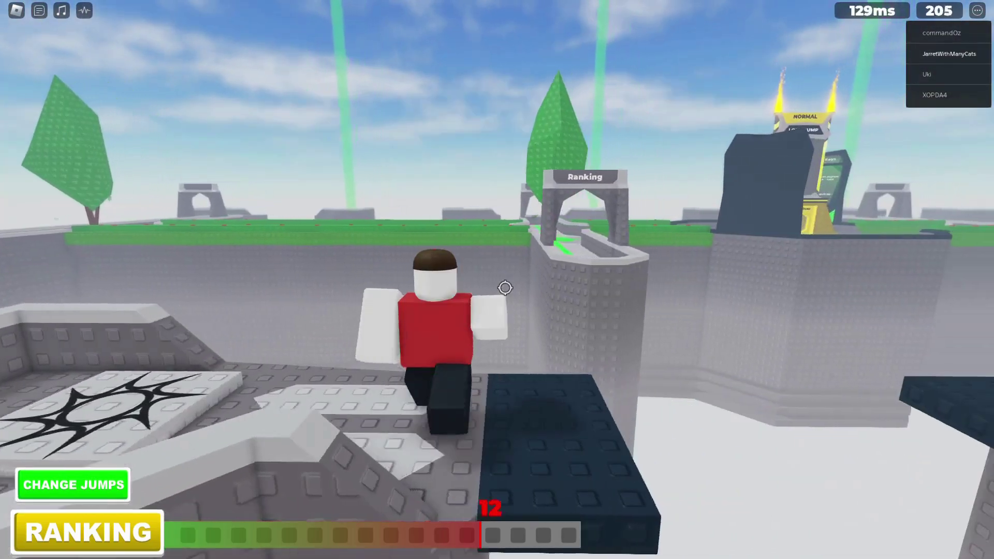
pyautogui.press('w')
pyautogui.press('space')
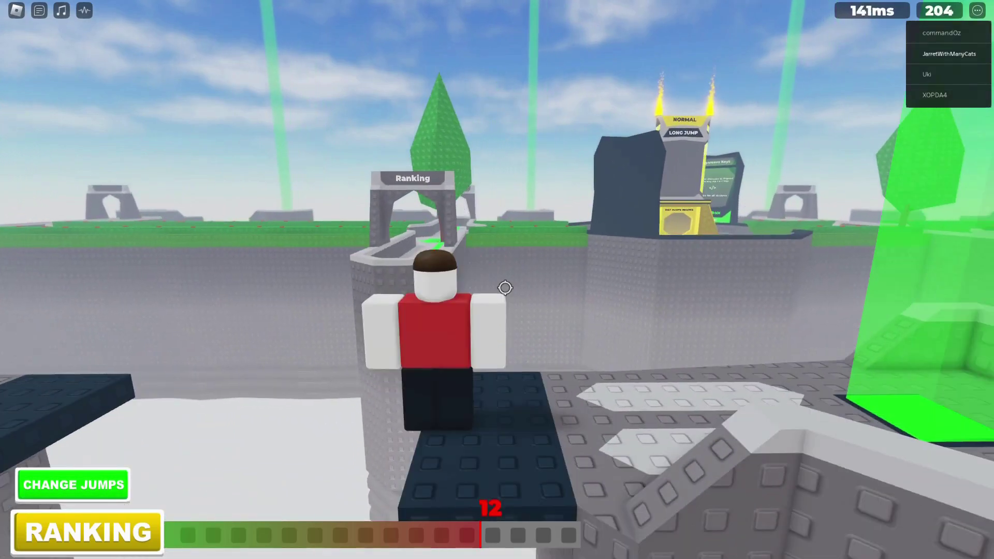
pyautogui.press('w')
pyautogui.press('space')
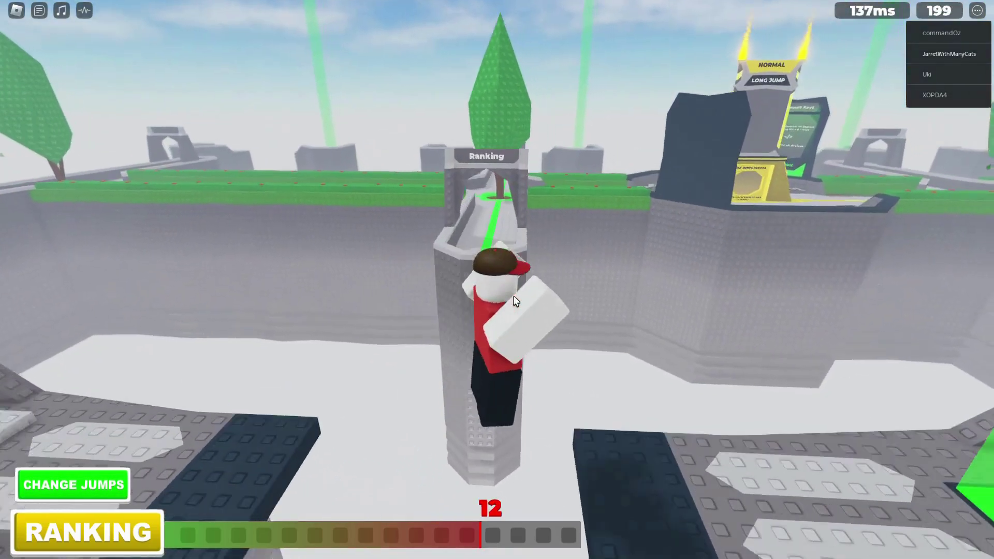
# Jump back toward the tower and land on the star pad, recording 12.5 studs.
pyautogui.press('w')
pyautogui.press('space')
pyautogui.press('shift')
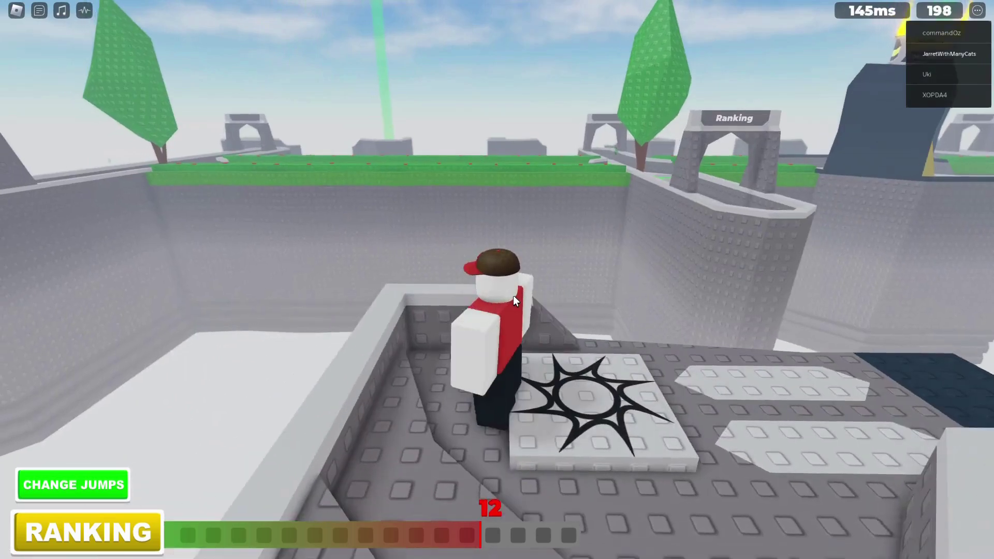
pyautogui.press('w')
pyautogui.press('space')
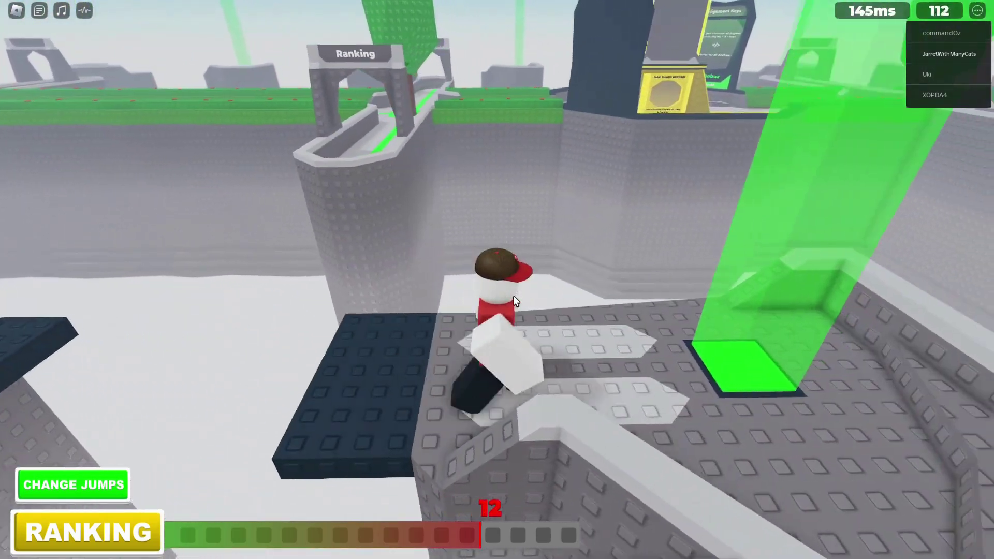
pyautogui.press('w')
pyautogui.rightClick(514, 296)
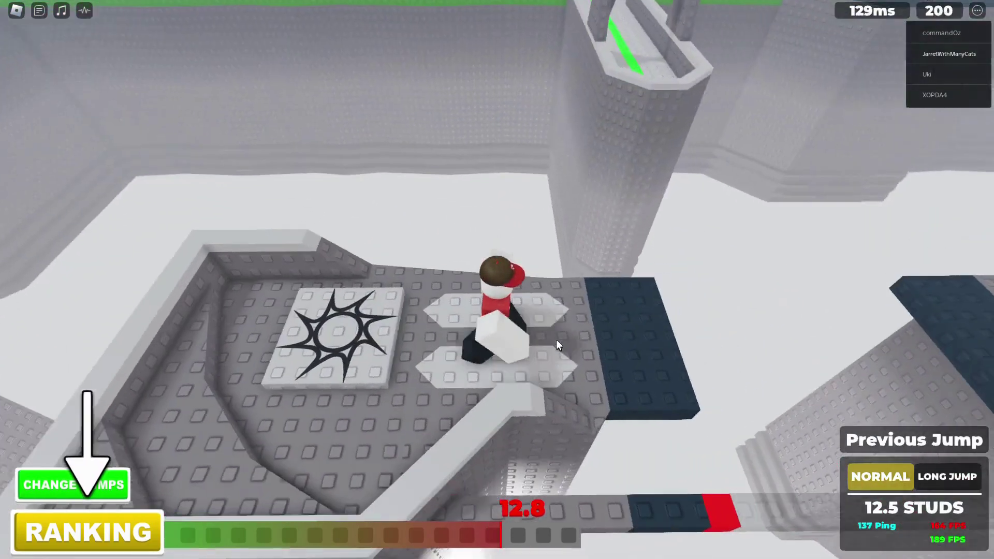
# Walk the character across the platform, up onto the high ledge and along it.
pyautogui.rightClick(557, 340)
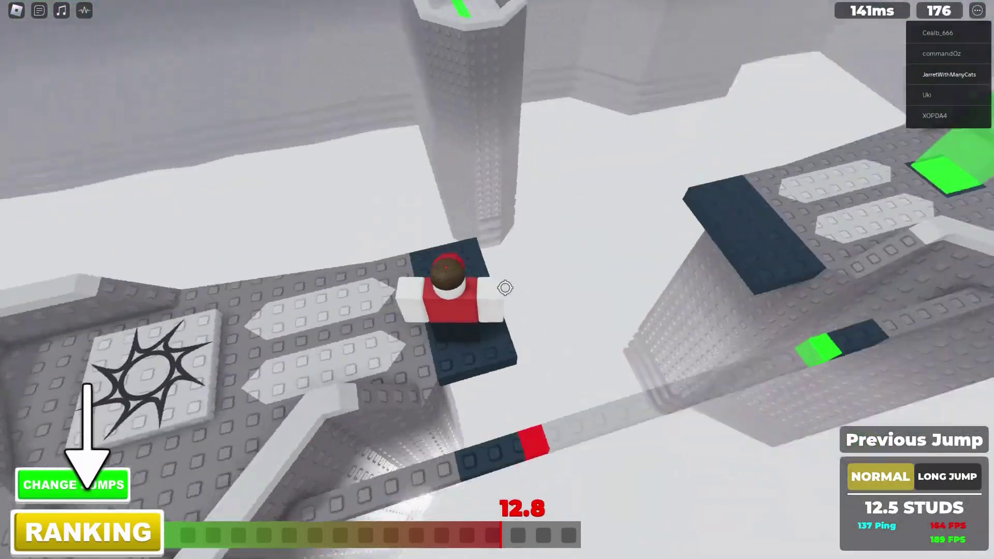
pyautogui.press('w')
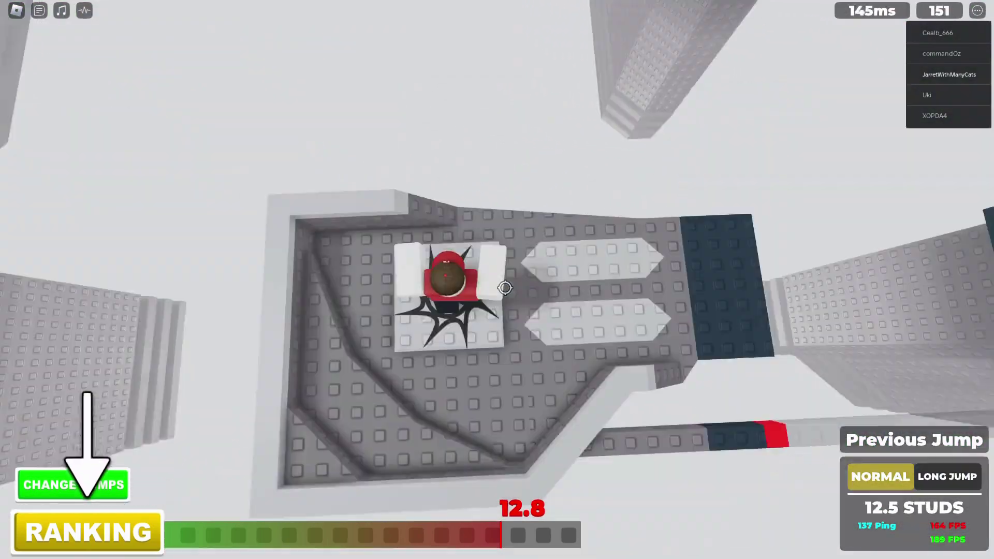
pyautogui.press('w')
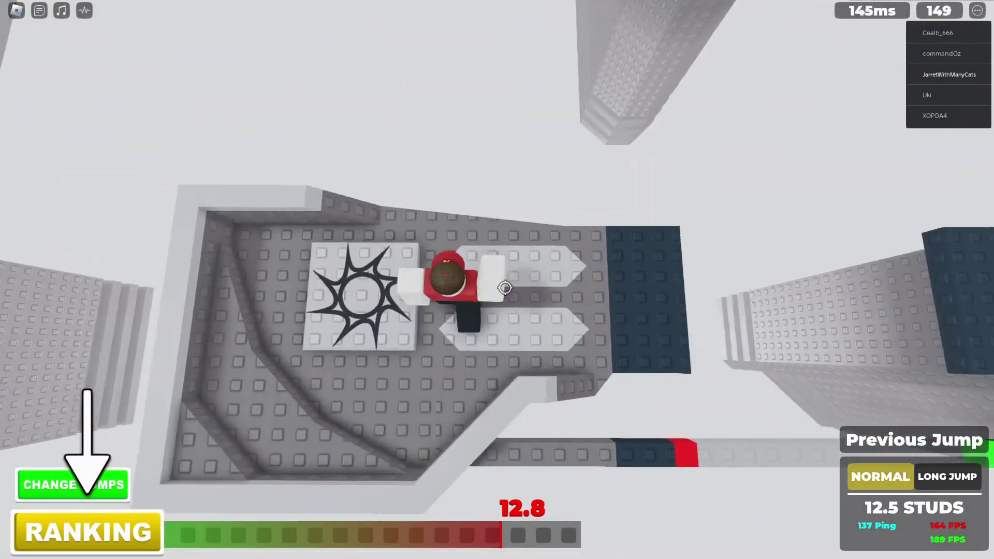
pyautogui.press('w')
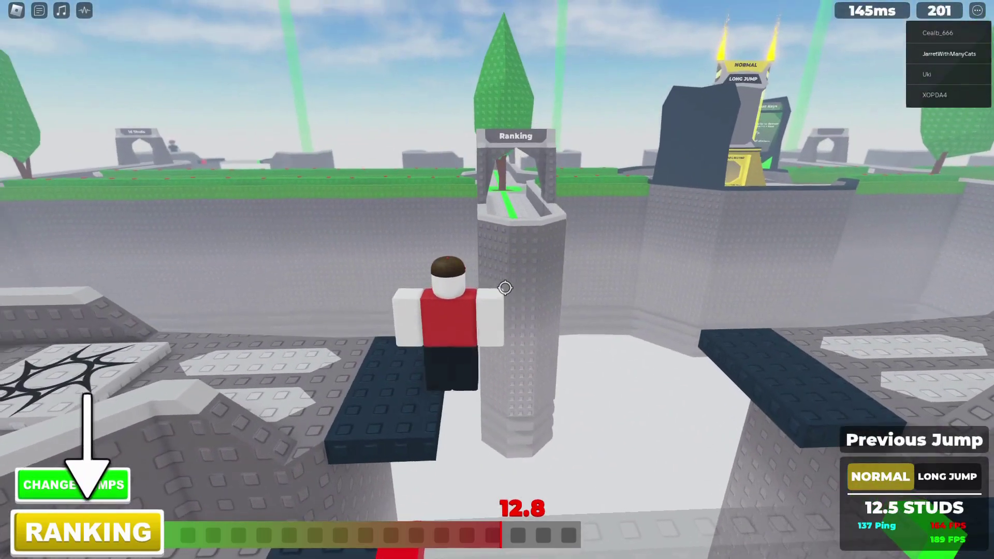
pyautogui.press('w')
pyautogui.press('shift')
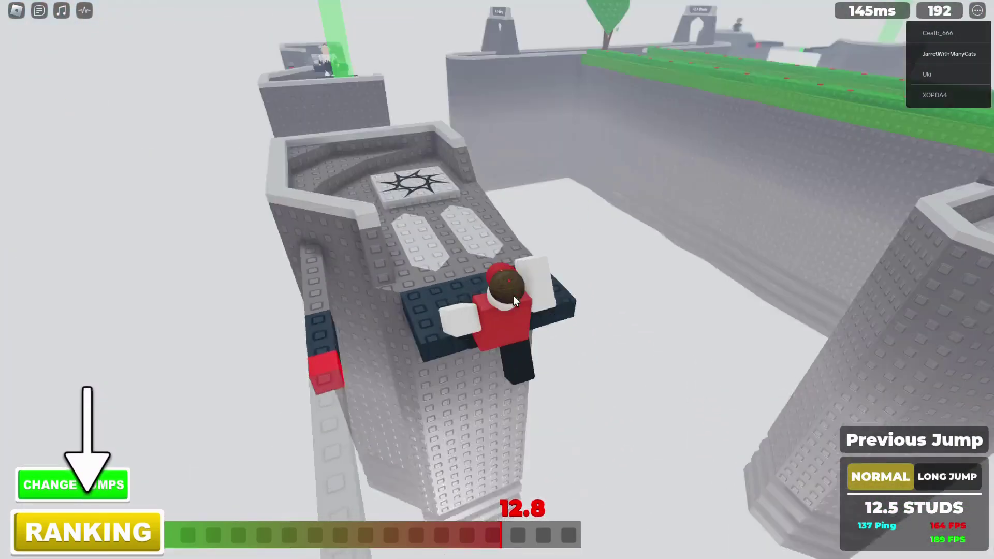
pyautogui.press('w')
pyautogui.press('w')
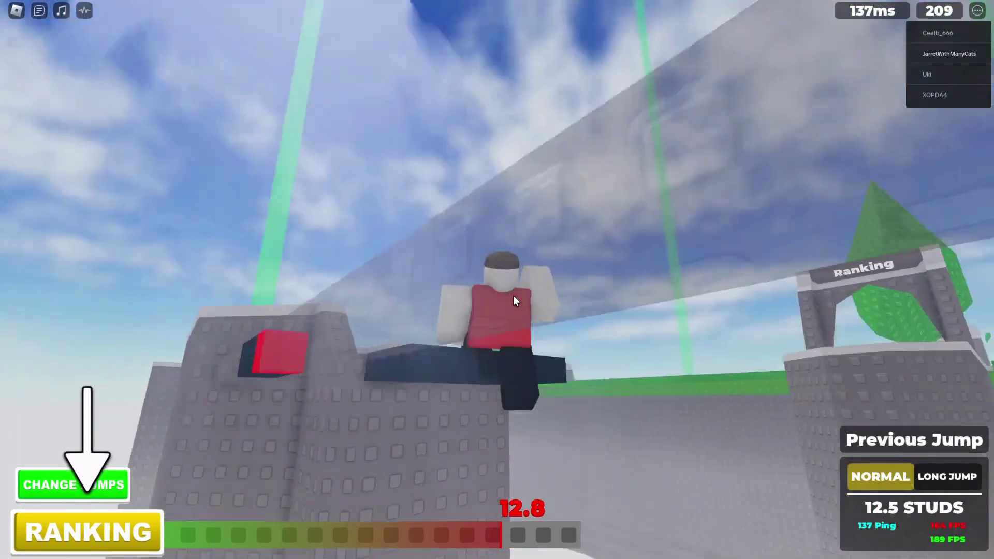
pyautogui.press('w')
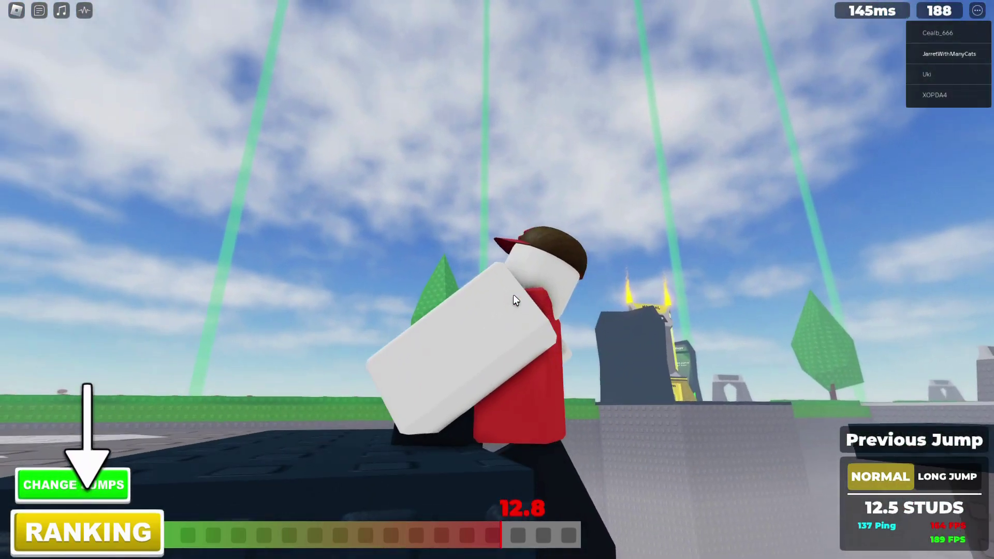
# Walk past the dark tiles and star tile onto the beam toward the green-pad platform.
pyautogui.moveTo(514, 295)
pyautogui.mouseDown()
pyautogui.moveTo(557, 427)
pyautogui.moveTo(431, 480)
pyautogui.mouseUp()
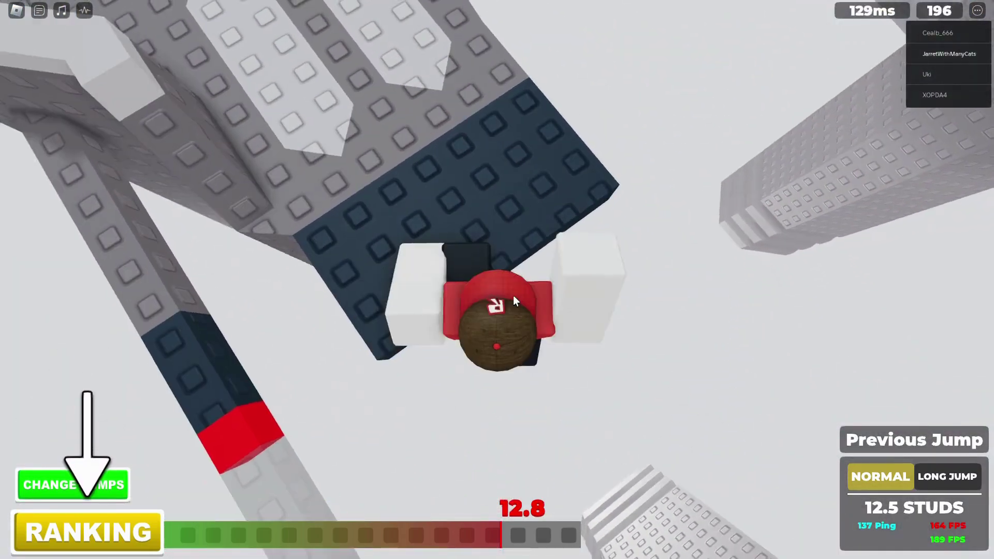
pyautogui.moveTo(430, 480)
pyautogui.mouseDown()
pyautogui.moveTo(513, 295)
pyautogui.moveTo(506, 288)
pyautogui.mouseUp()
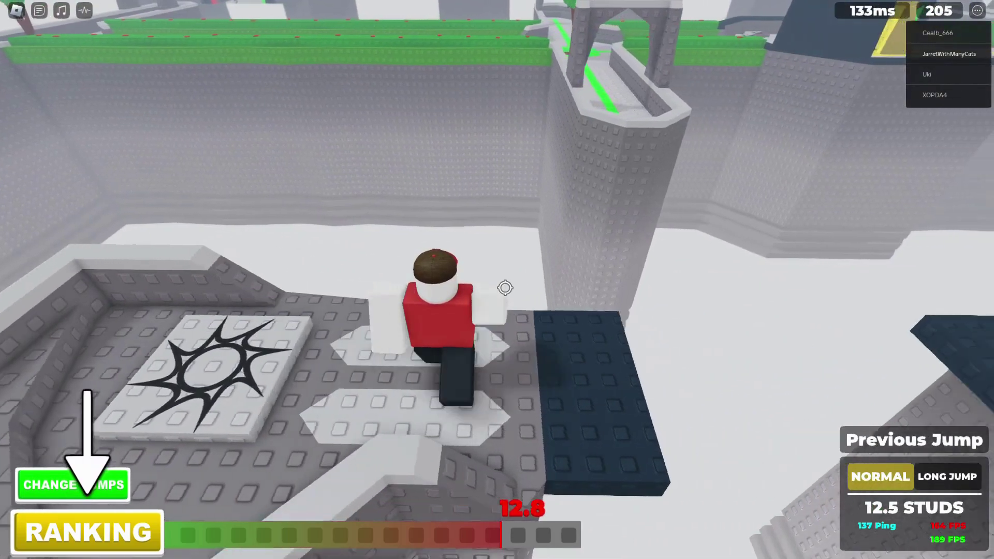
pyautogui.press('w')
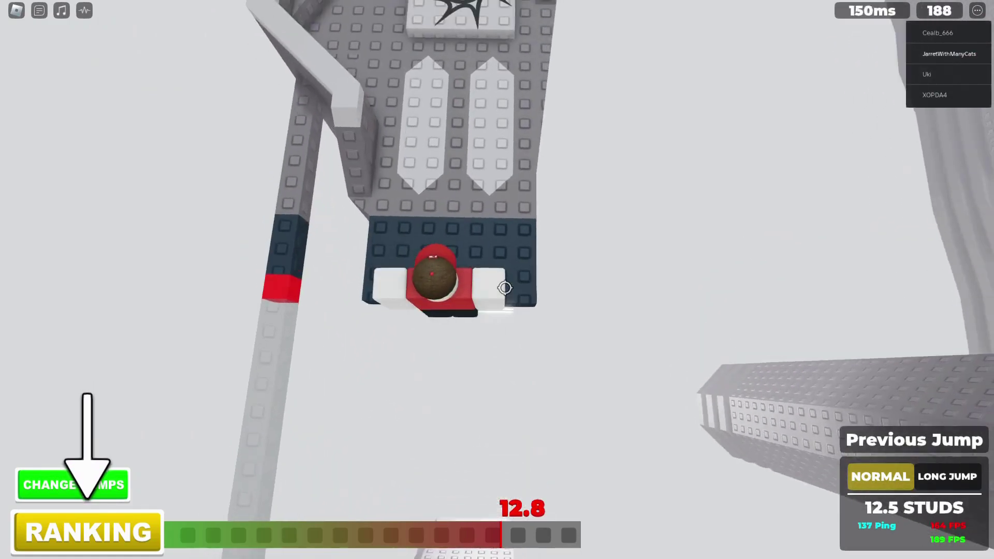
pyautogui.press('w')
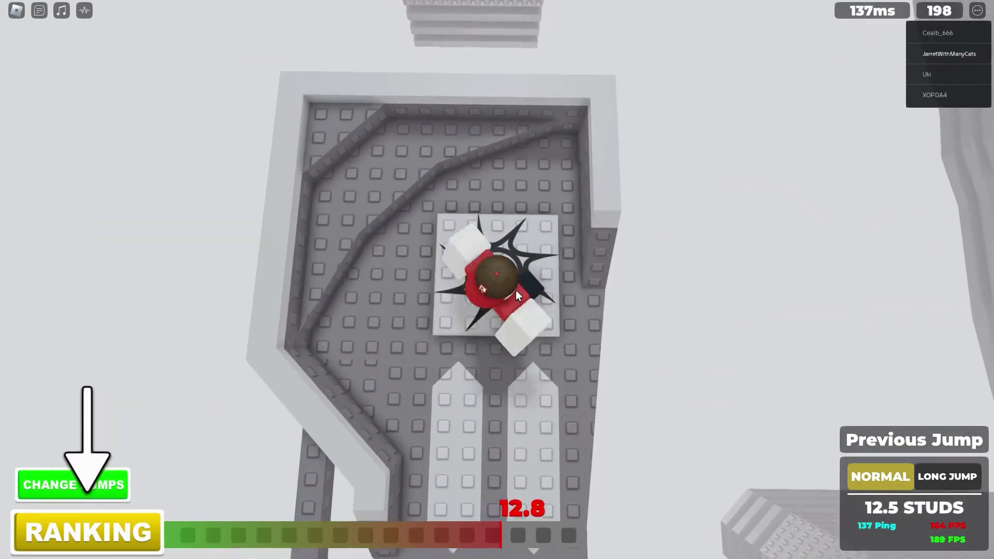
pyautogui.press('s')
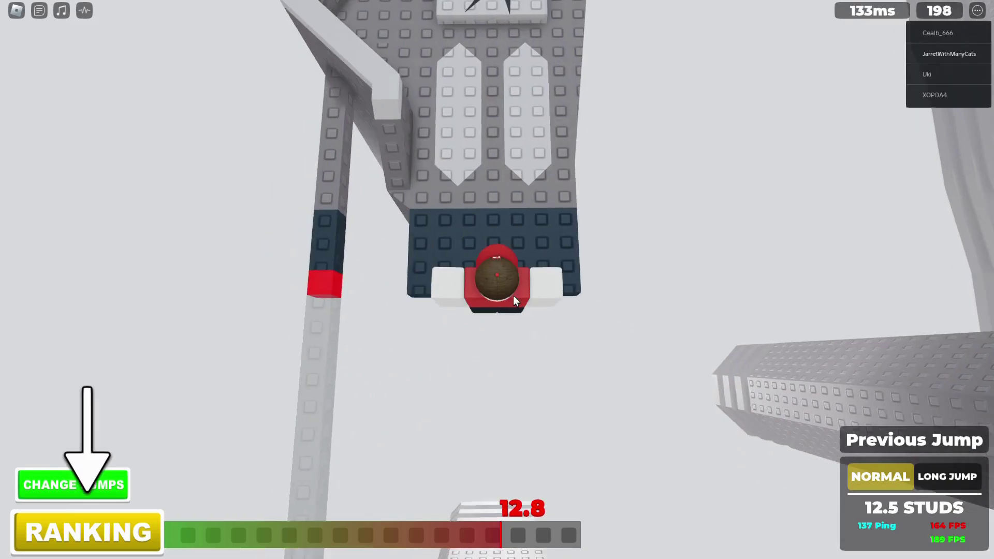
pyautogui.moveTo(505, 288); pyautogui.dragTo(516, 291)
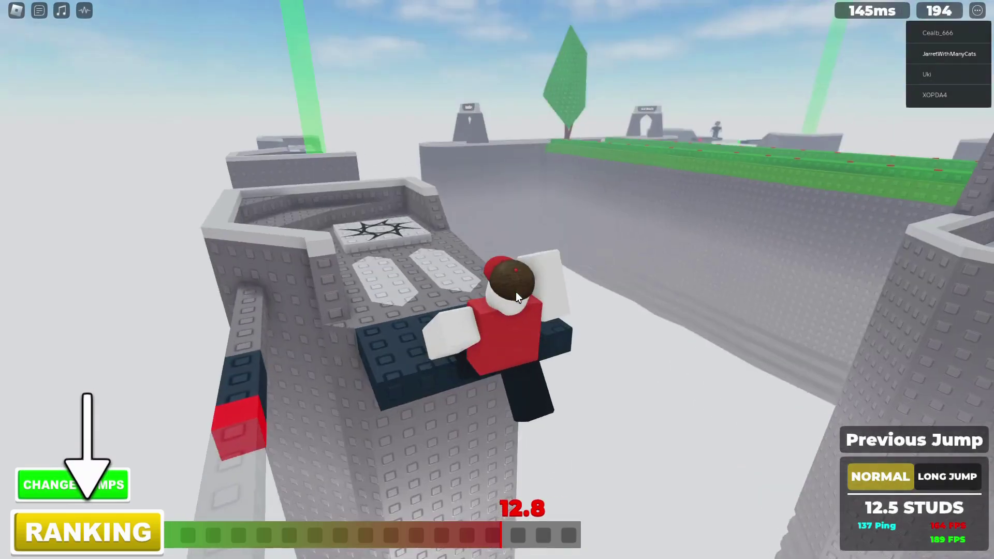
pyautogui.press('w')
pyautogui.press('w')
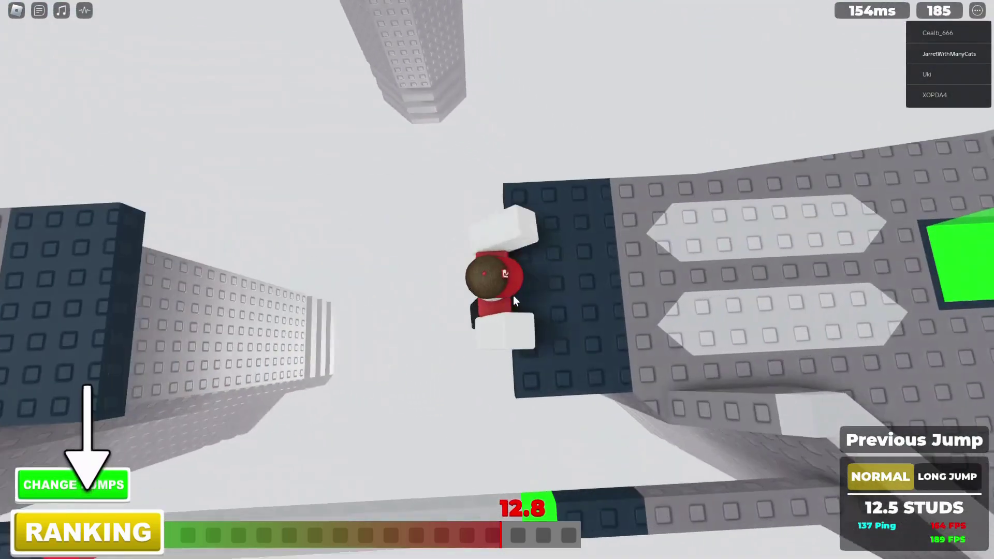
pyautogui.scroll(-5, 511, 296)
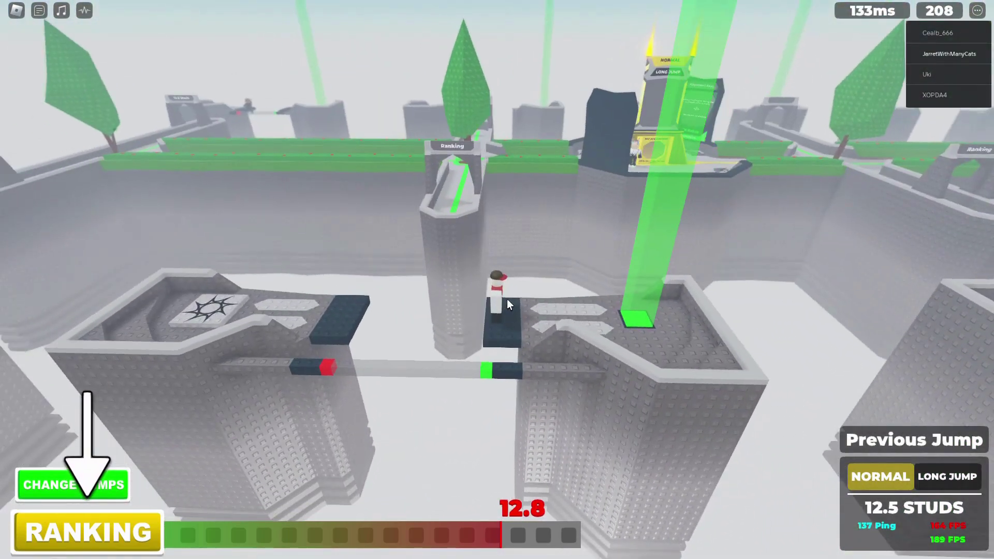
pyautogui.moveTo(508, 300)
pyautogui.mouseDown()
pyautogui.moveTo(492, 327)
pyautogui.moveTo(505, 289)
pyautogui.mouseUp()
pyautogui.scroll(5, 492, 326)
# Make the 12.8-stud jump and walk back onto the star starting pad.
pyautogui.press('space')
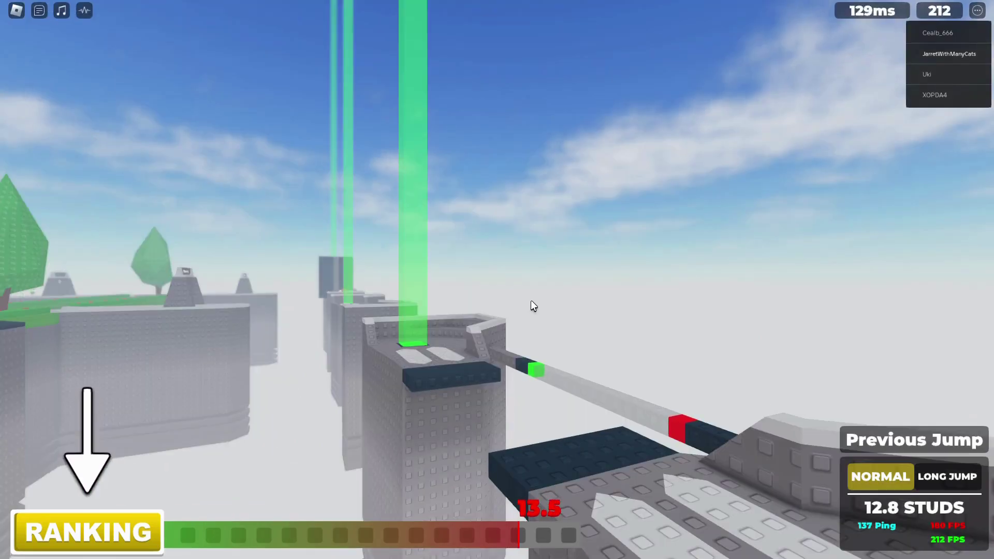
pyautogui.scroll(-5, 531, 301)
pyautogui.press('w')
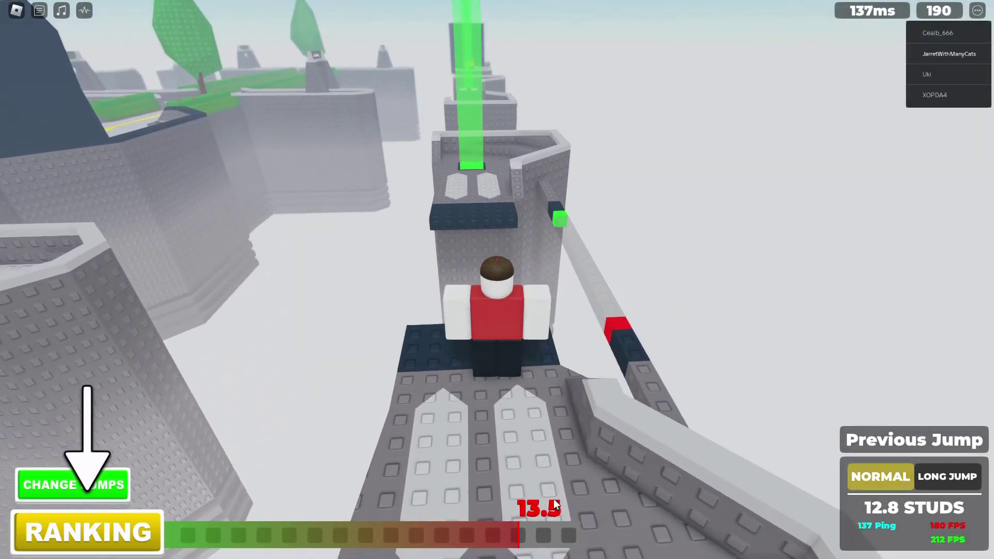
pyautogui.scroll(5, 554, 504)
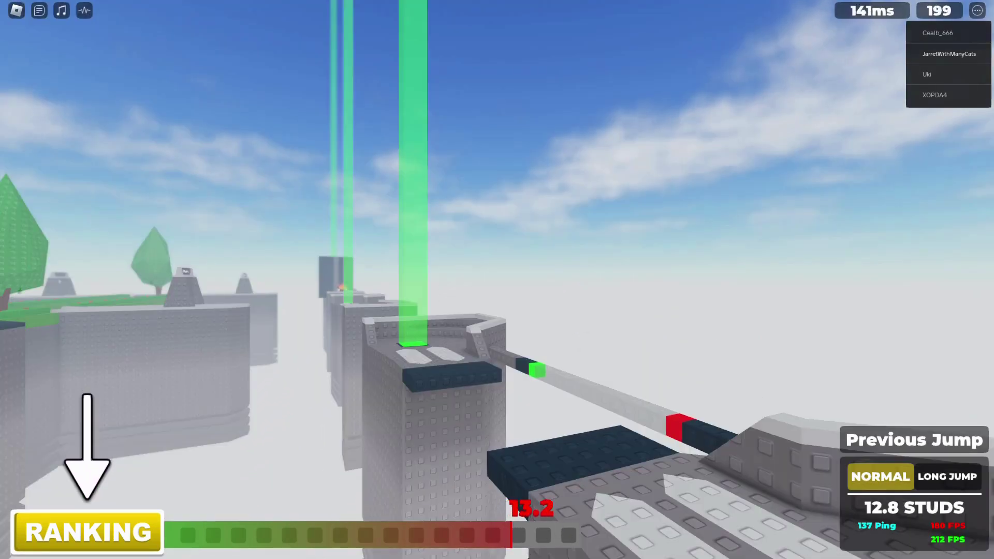
pyautogui.scroll(-5, 564, 236)
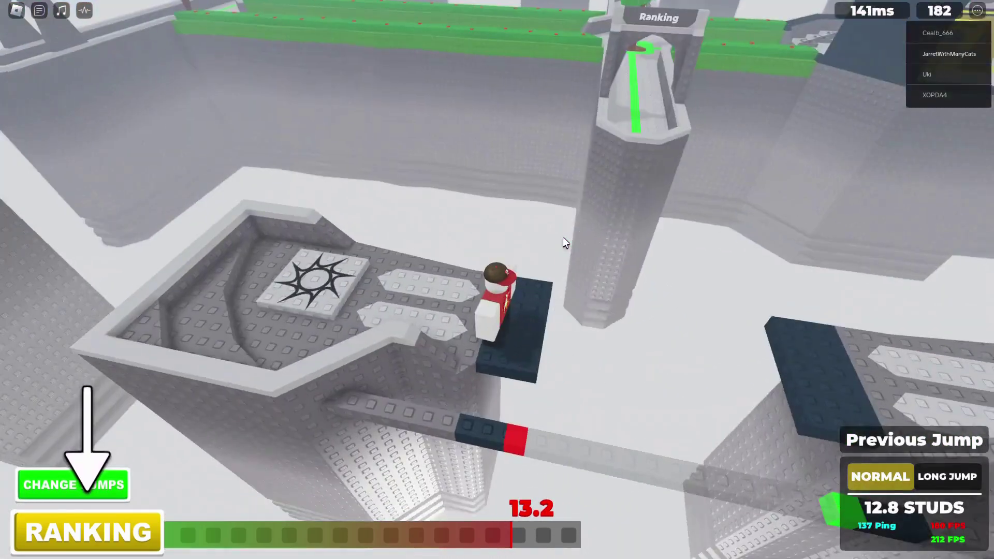
pyautogui.moveTo(563, 237); pyautogui.dragTo(578, 196)
pyautogui.press('w')
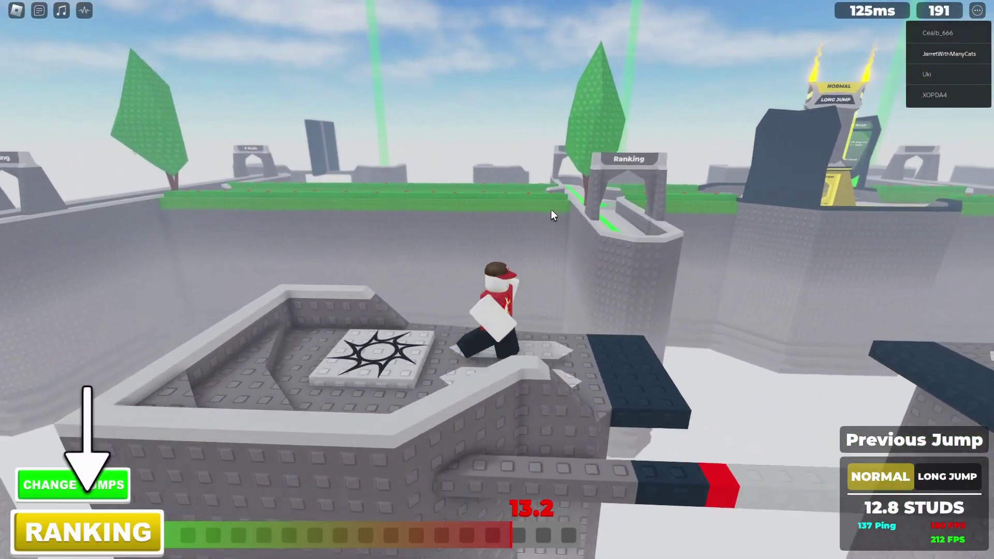
# Play the laugh emote by sending '/e laugh' in chat.
pyautogui.press('s')
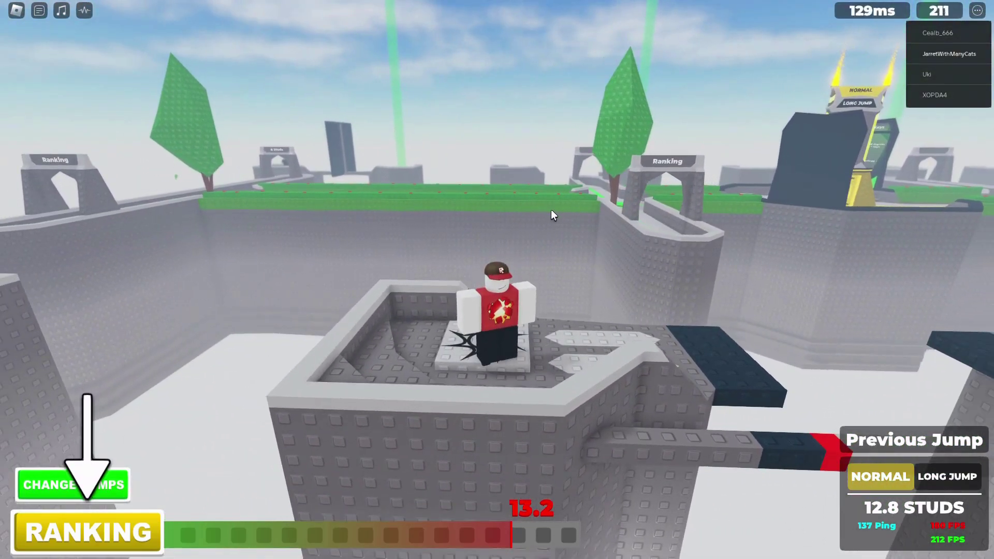
pyautogui.press('/')
pyautogui.write('/e')
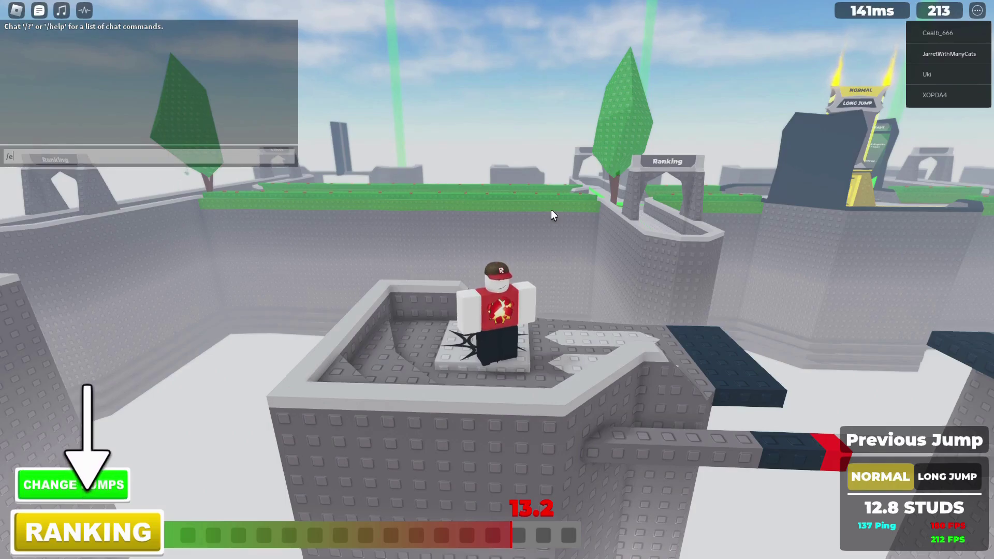
pyautogui.write(' laugh')
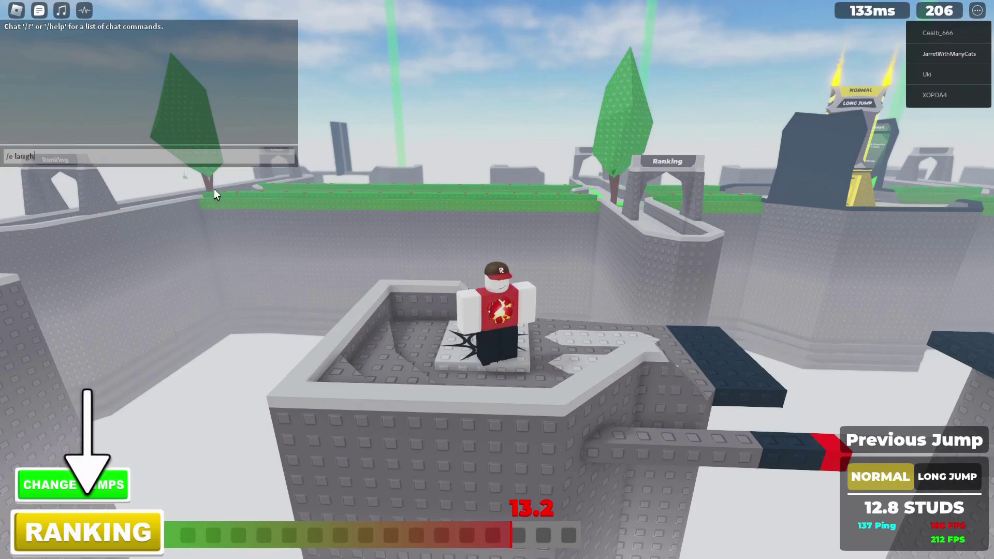
pyautogui.press('Return')
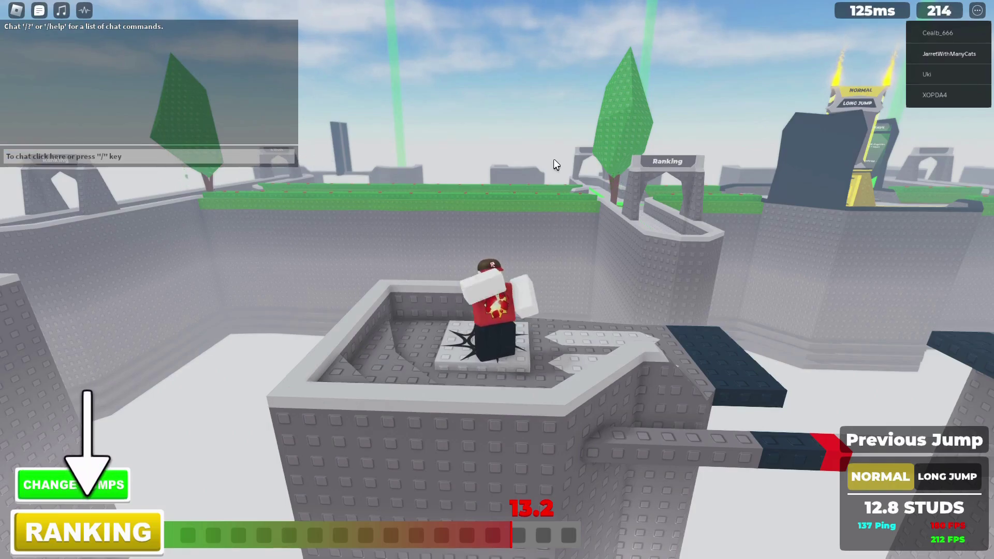
# Reset the character from the game menu so it respawns on the spawn block.
pyautogui.press('Escape')
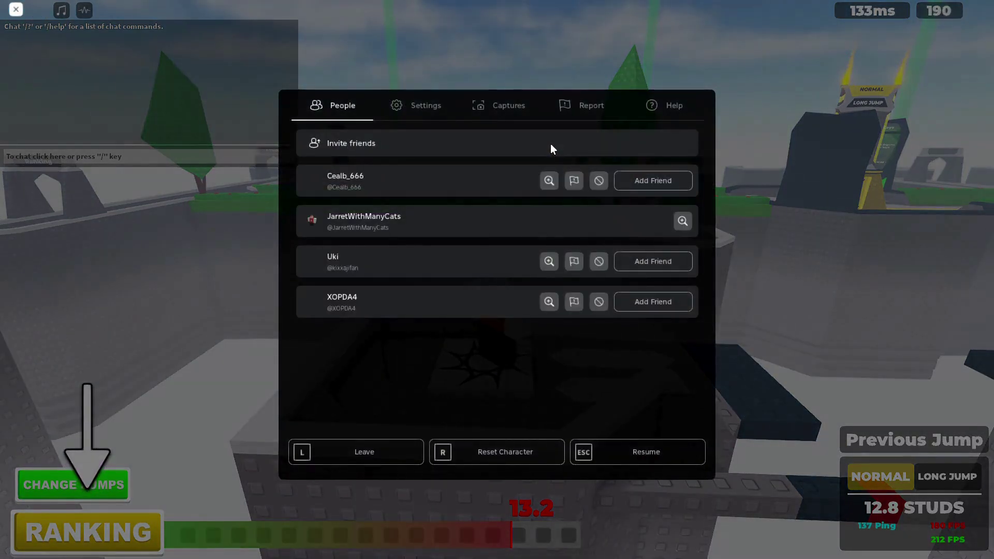
pyautogui.press('r')
pyautogui.press('Return')
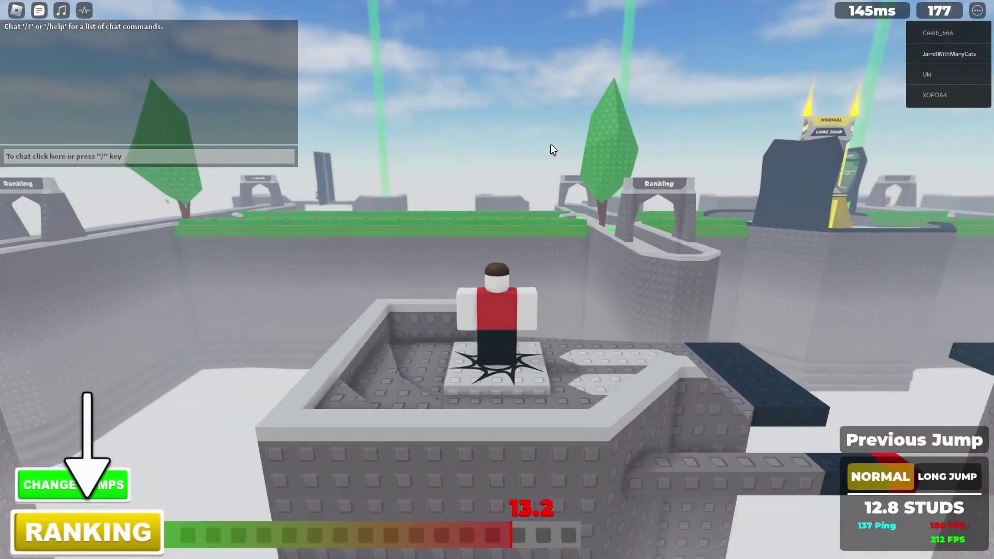
pyautogui.press('Escape')
pyautogui.press('r')
pyautogui.press('Escape')
pyautogui.press('Escape')
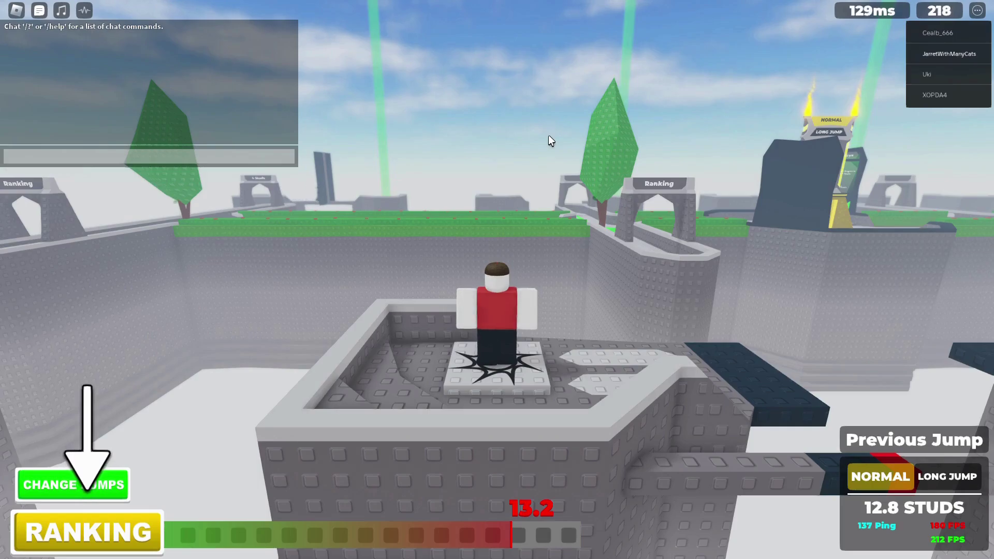
pyautogui.write('/e laugh')
pyautogui.press('Escape')
pyautogui.press('r')
pyautogui.press('Return')
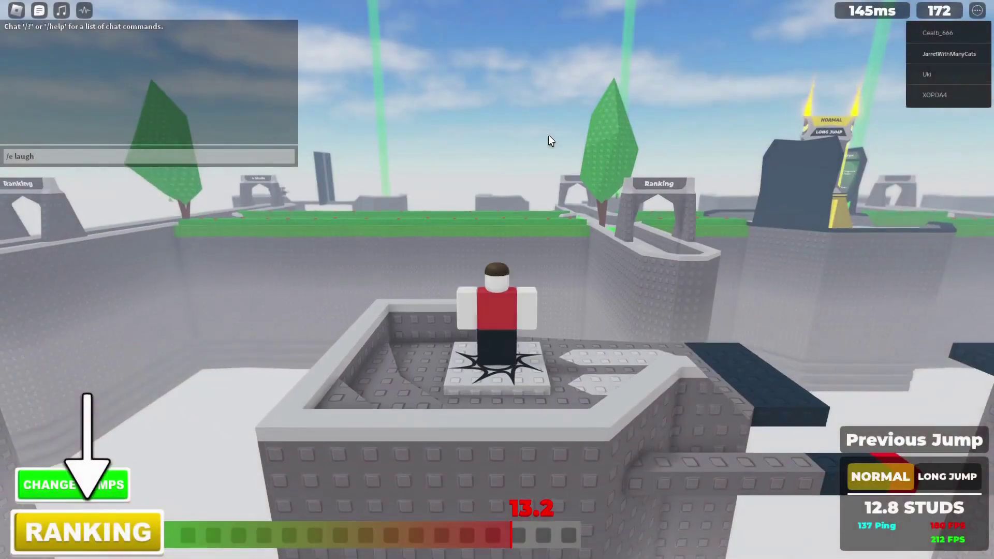
pyautogui.press('Escape')
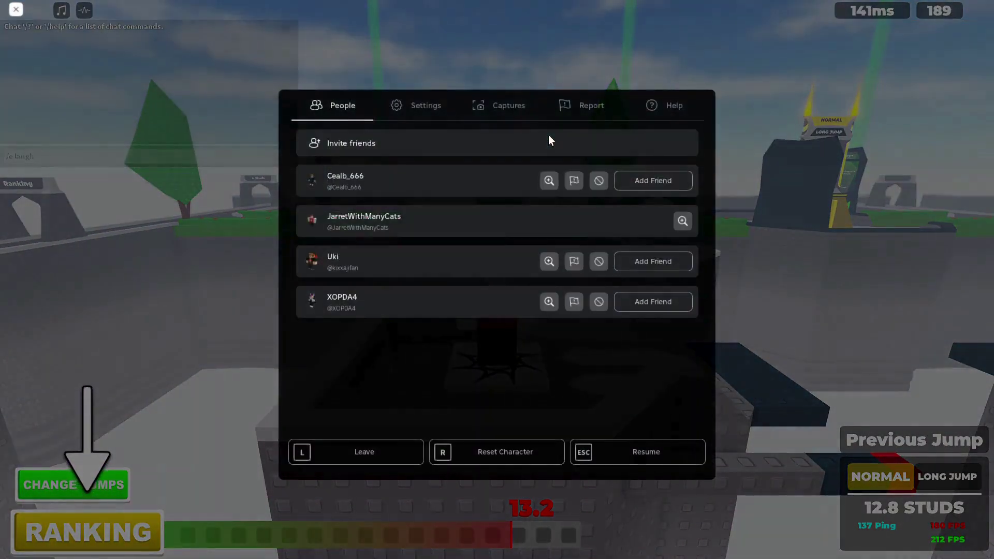
pyautogui.press('r')
pyautogui.press('Return')
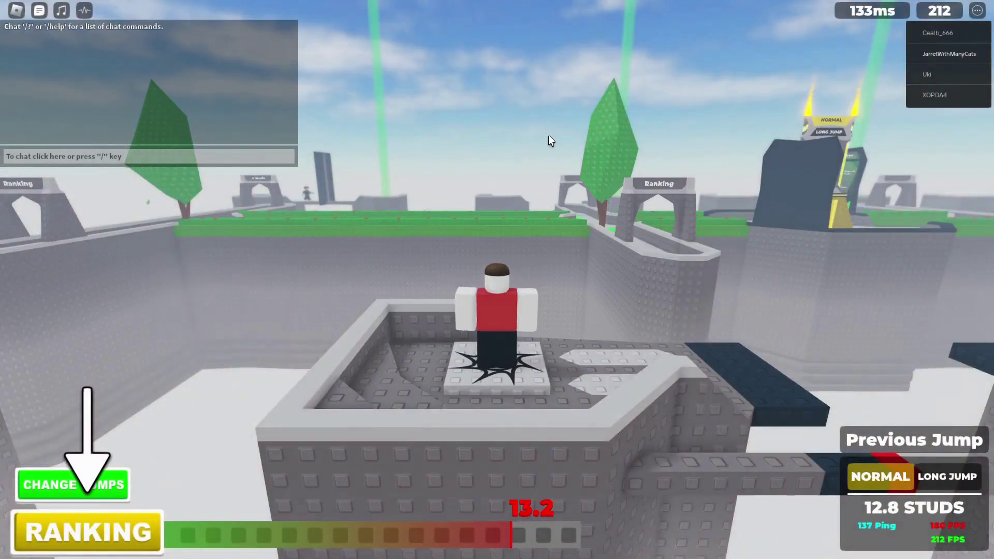
# Run from the star block and jump the gap to the far platform for 13.2 studs.
pyautogui.moveTo(548, 140); pyautogui.dragTo(505, 288)
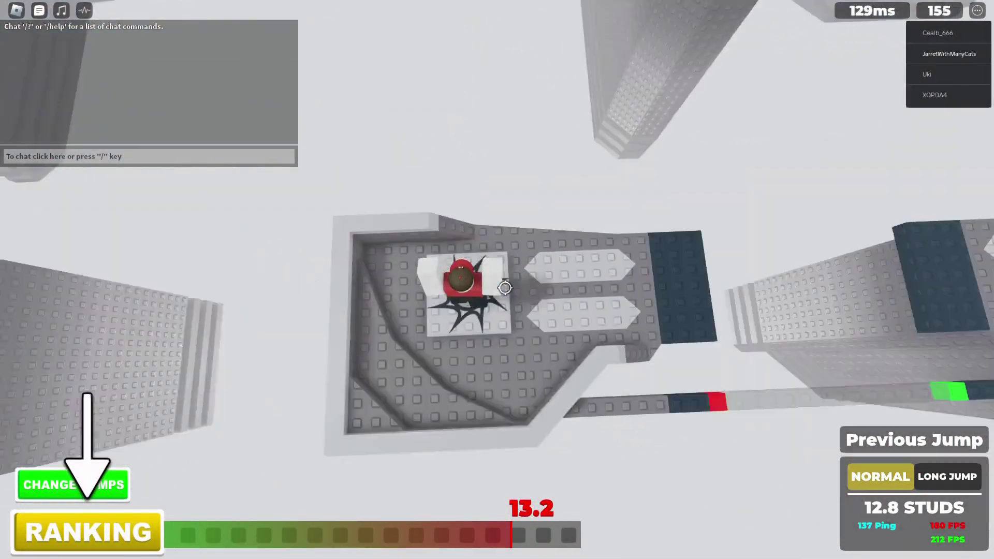
pyautogui.press('w')
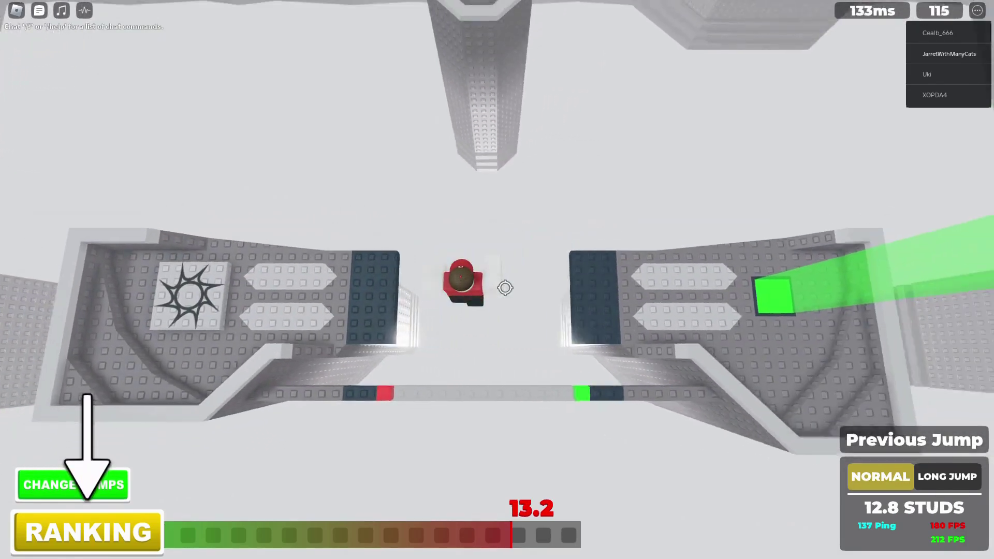
pyautogui.moveTo(506, 288); pyautogui.dragTo(505, 288)
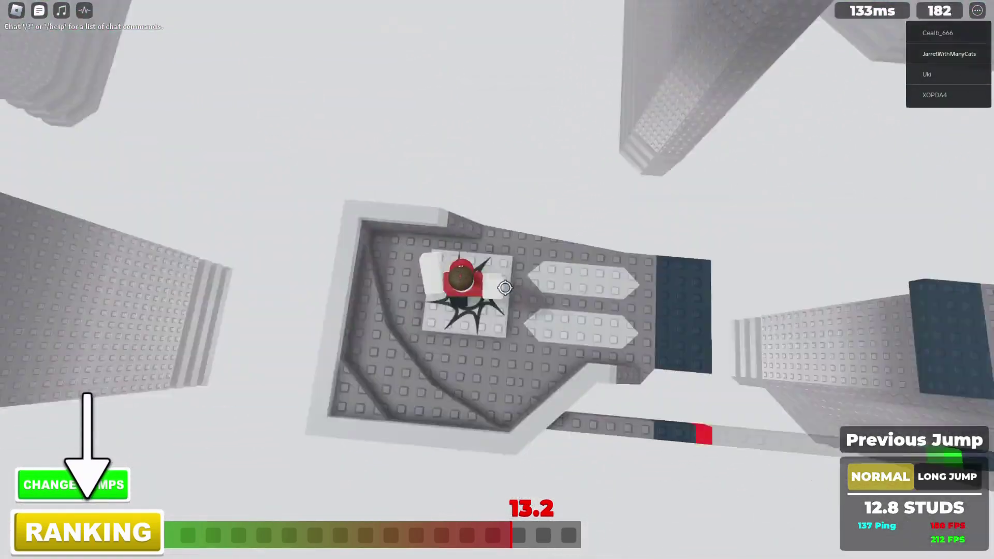
pyautogui.press('w')
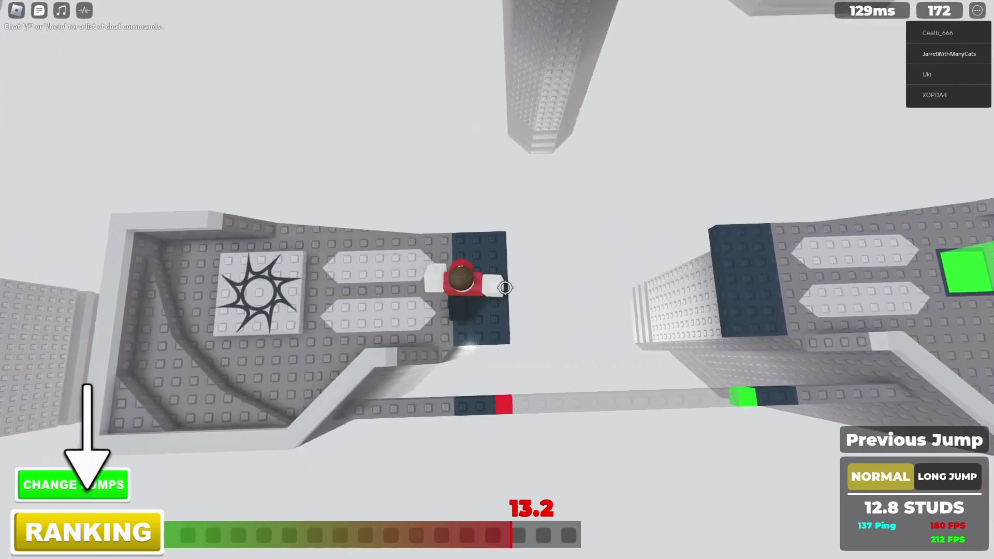
pyautogui.press('w')
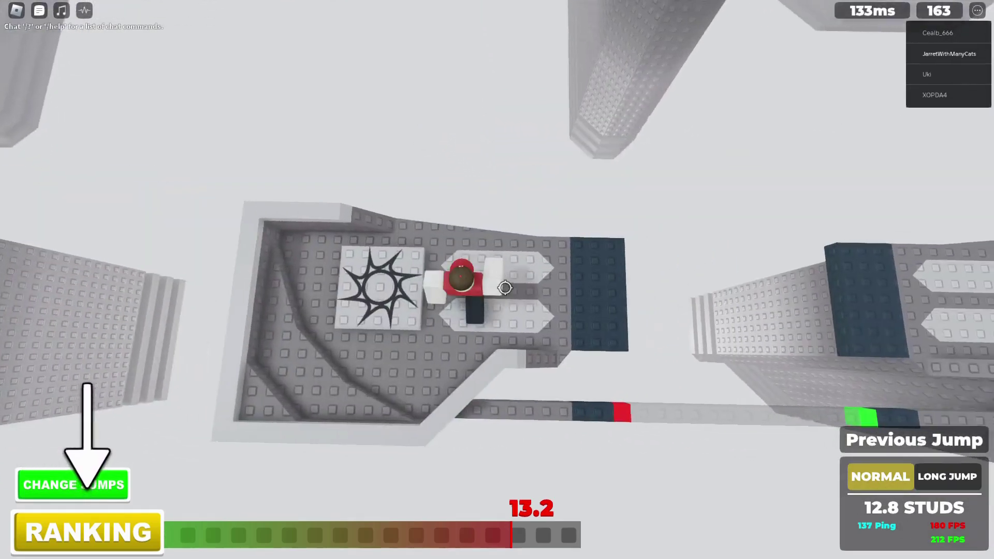
pyautogui.press('w')
pyautogui.press('space')
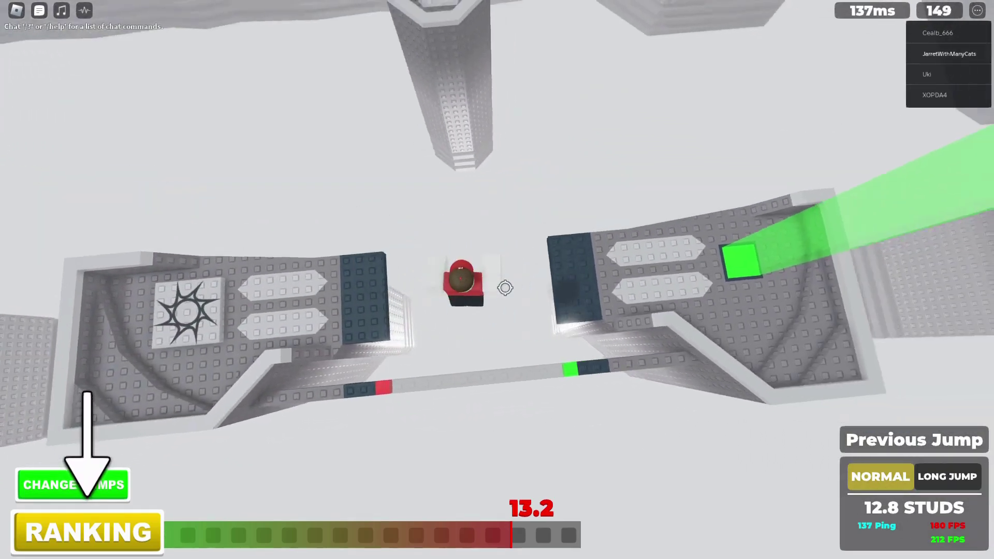
pyautogui.press('w')
pyautogui.moveTo(505, 289); pyautogui.dragTo(506, 289)
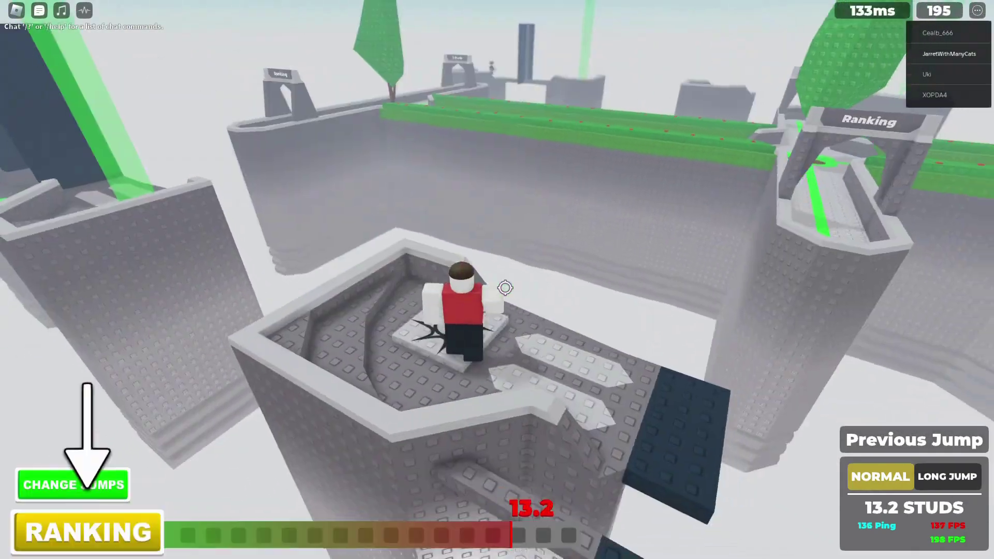
pyautogui.click(527, 534)
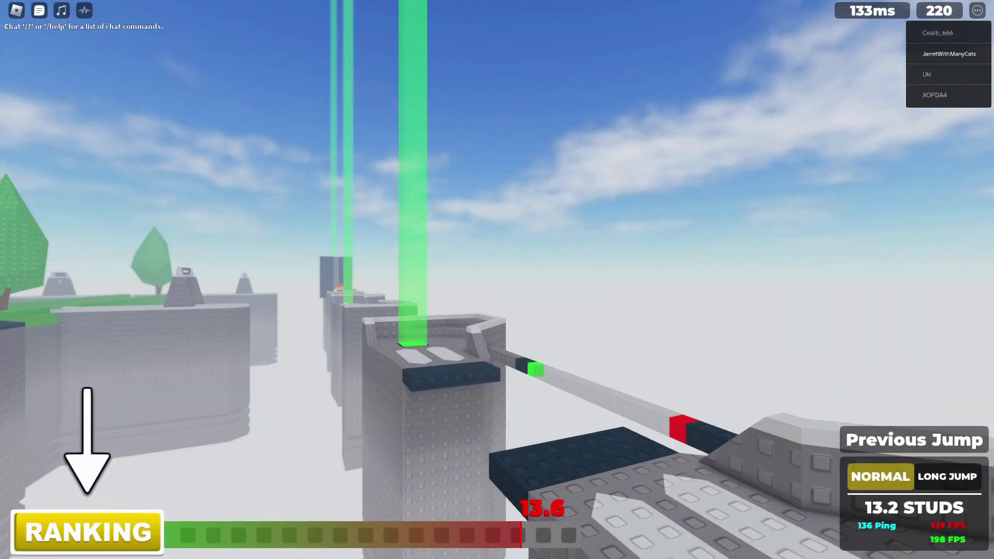
pyautogui.scroll(-5, 505, 289)
# Walk to the dark blue platform edge and jump the gap, landing at 13.5 studs.
pyautogui.moveTo(505, 288); pyautogui.dragTo(505, 289)
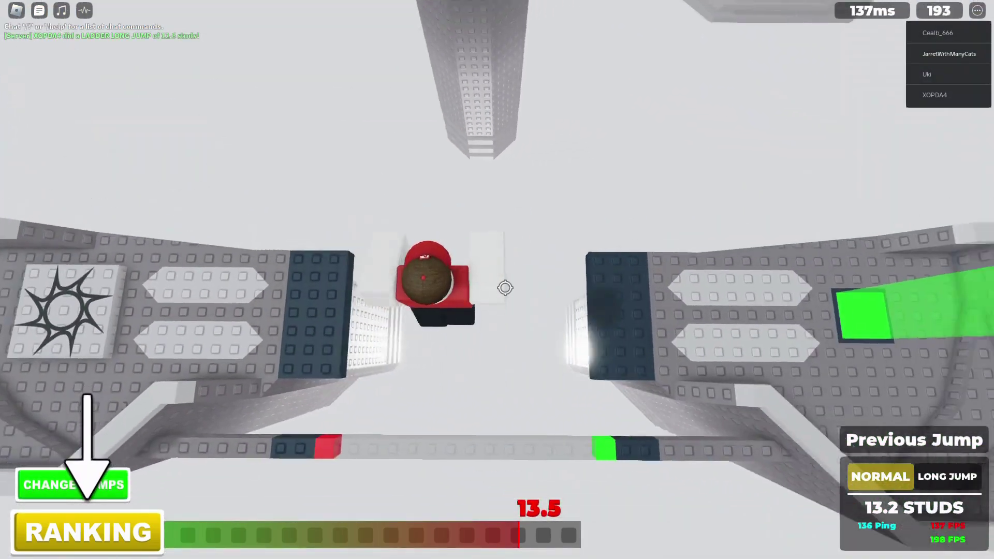
pyautogui.press('shift')
pyautogui.press('w')
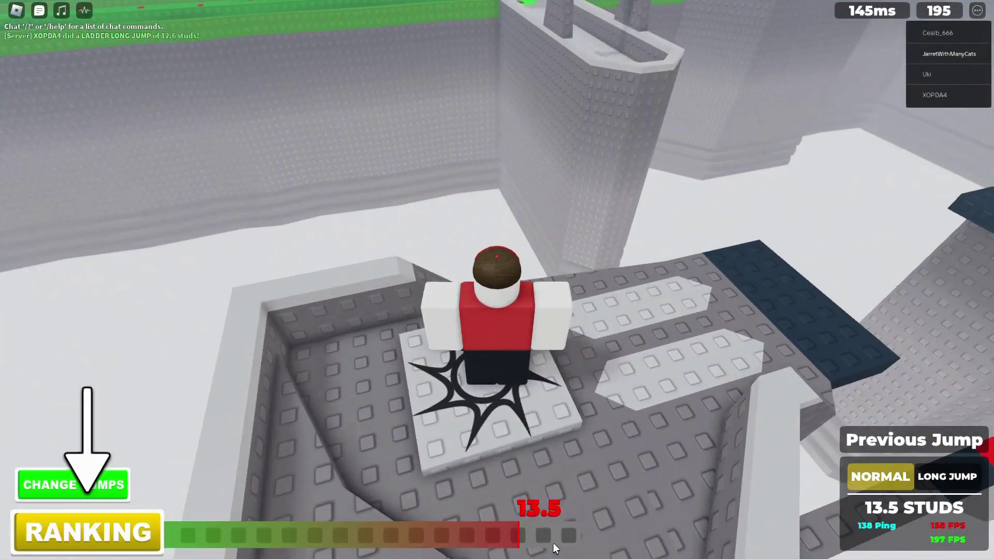
pyautogui.scroll(5, 514, 296)
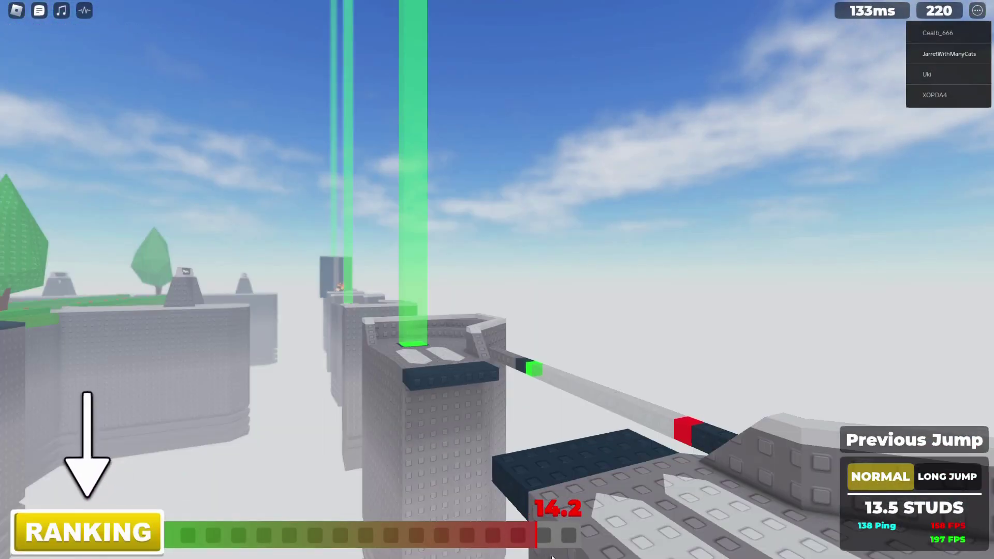
pyautogui.scroll(-5, 497, 280)
pyautogui.press('w')
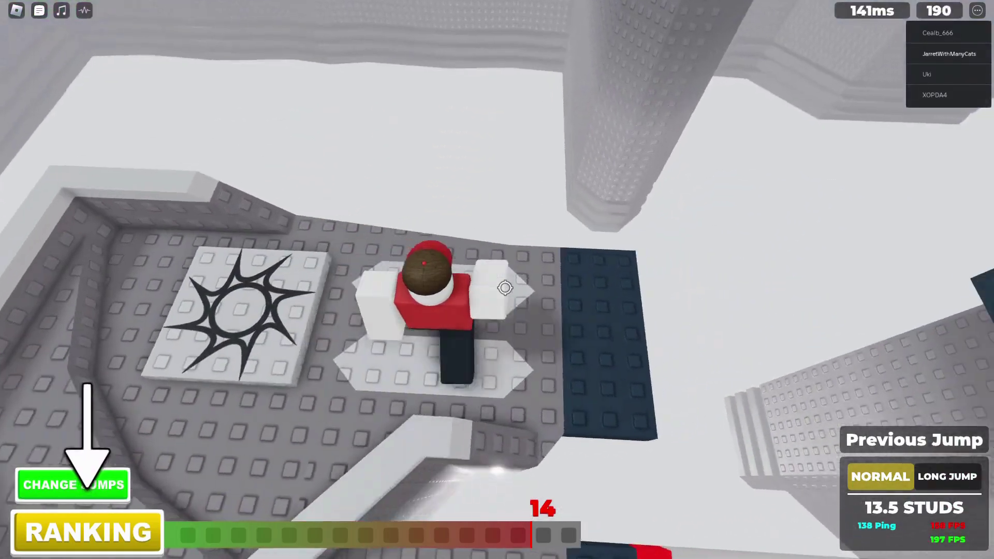
pyautogui.press('w')
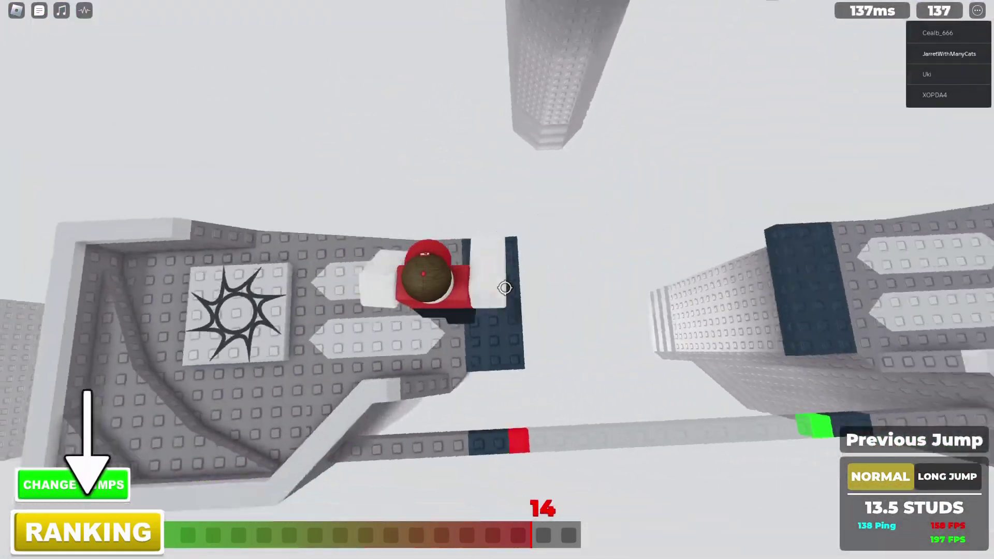
pyautogui.press('shift')
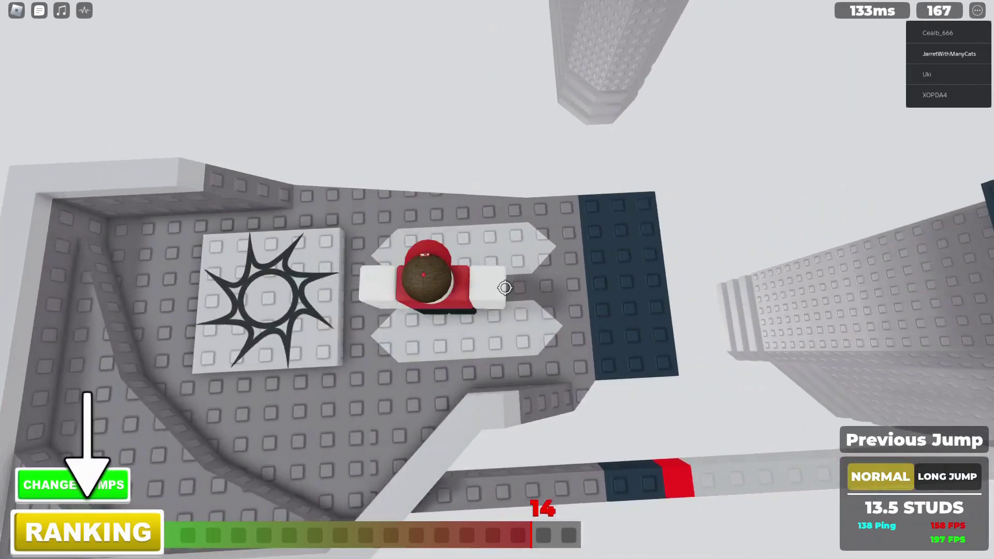
# Line up the camera and walk along the platform toward the gap.
pyautogui.moveTo(505, 288); pyautogui.dragTo(505, 288)
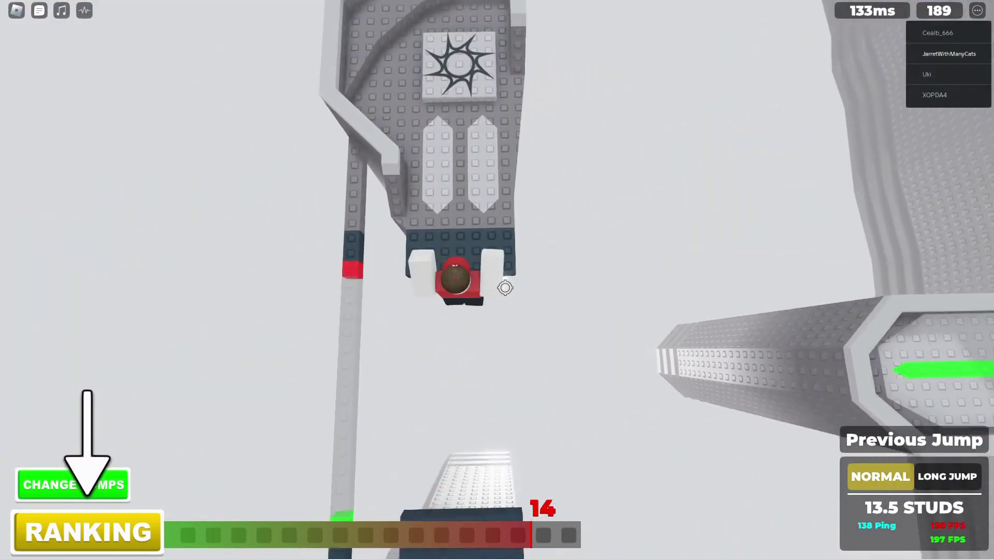
pyautogui.moveTo(513, 295); pyautogui.dragTo(506, 288)
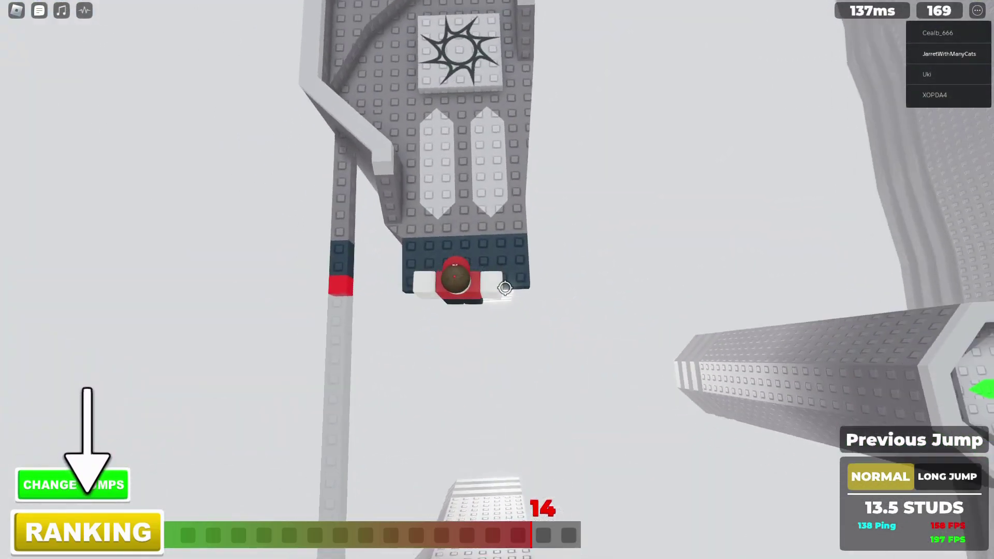
pyautogui.moveTo(505, 288)
pyautogui.mouseDown()
pyautogui.moveTo(514, 295)
pyautogui.moveTo(505, 288)
pyautogui.mouseUp()
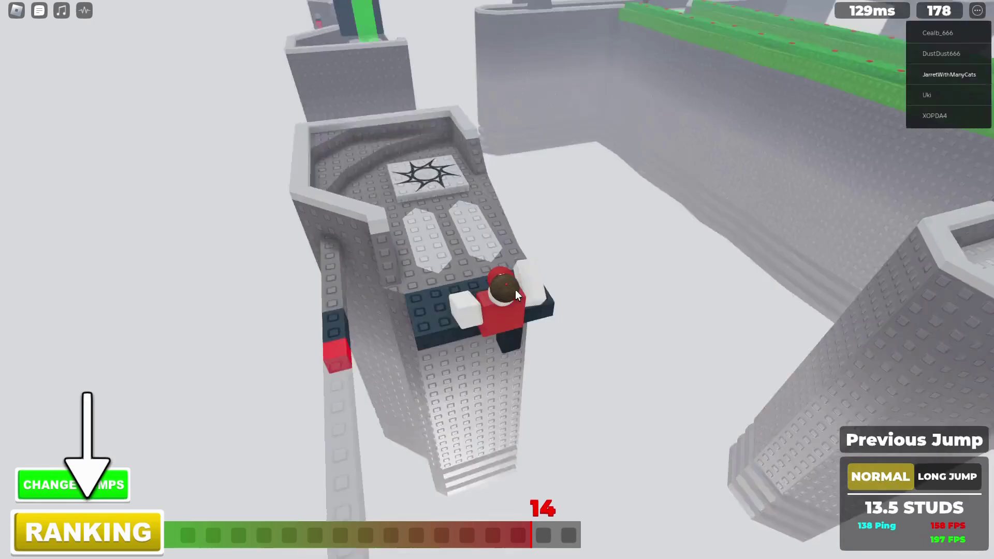
pyautogui.moveTo(505, 288)
pyautogui.mouseDown()
pyautogui.moveTo(513, 295)
pyautogui.moveTo(505, 288)
pyautogui.mouseUp()
pyautogui.press('w')
pyautogui.scroll(-2, 516, 294)
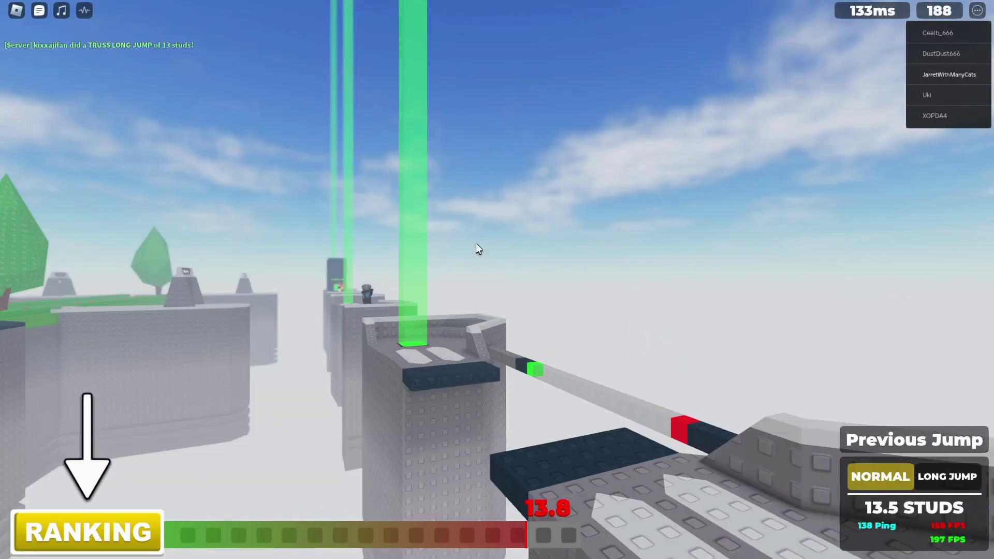
pyautogui.rightClick(477, 248)
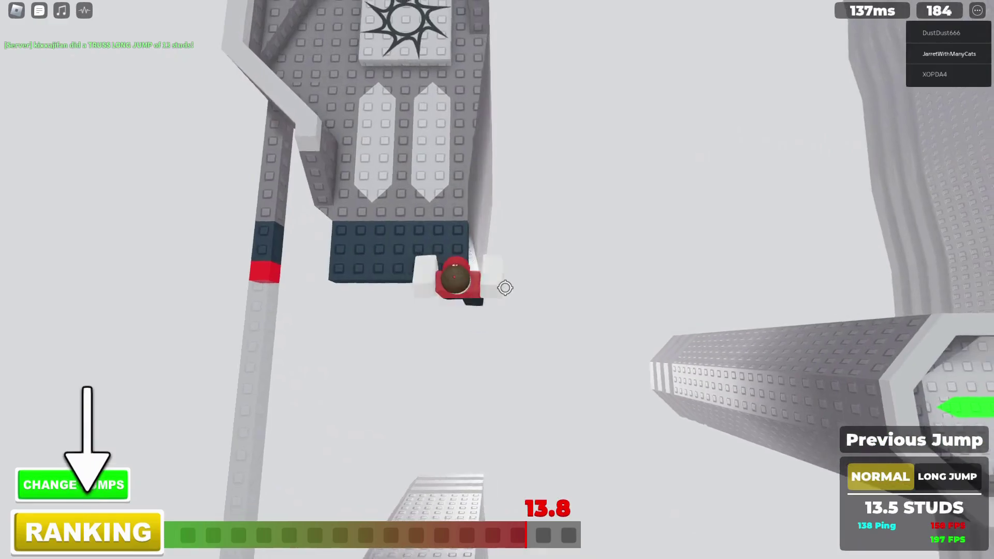
# Run to the edge and jump the gap for 13.8 studs, then return to the lobby.
pyautogui.press('shift')
pyautogui.press('shift')
pyautogui.press('space')
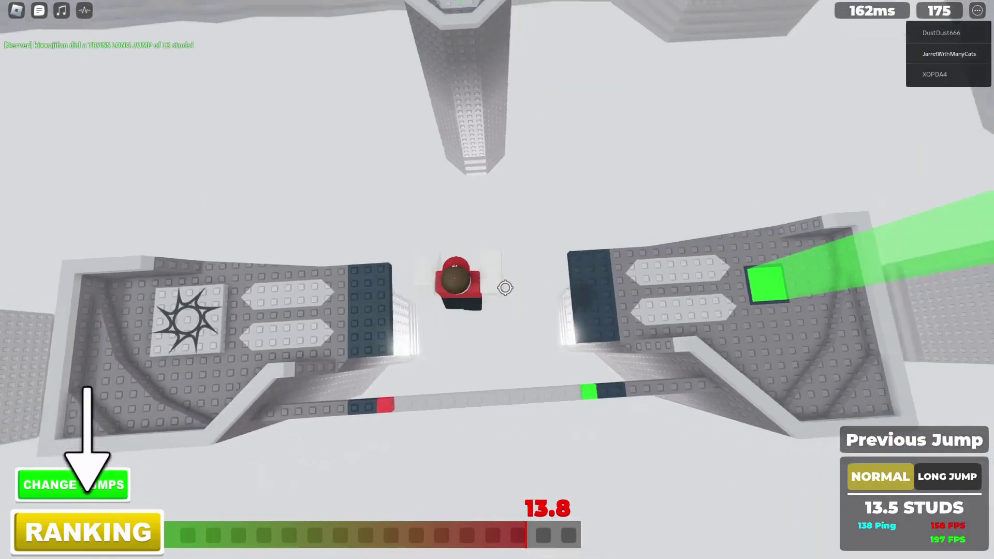
pyautogui.press('shift')
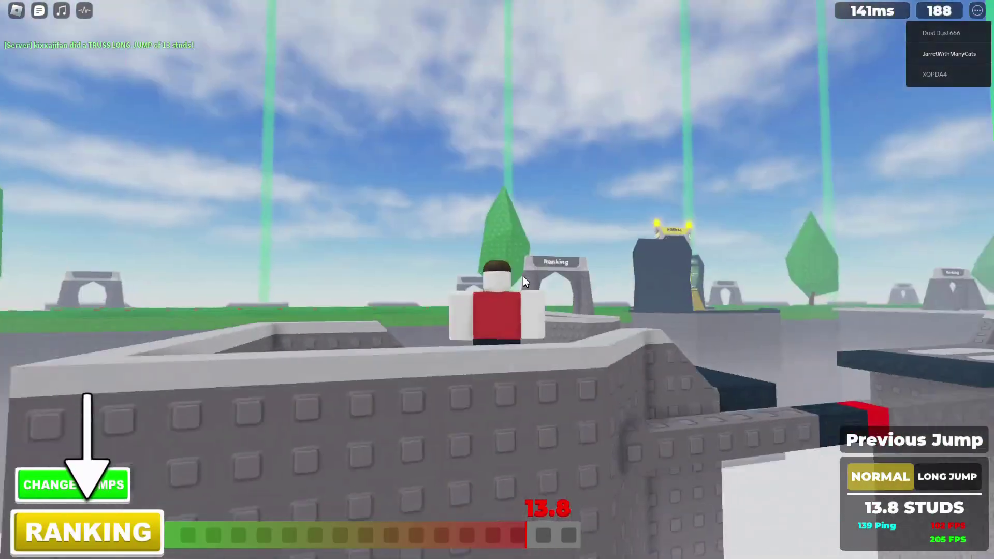
pyautogui.scroll(-5, 523, 276)
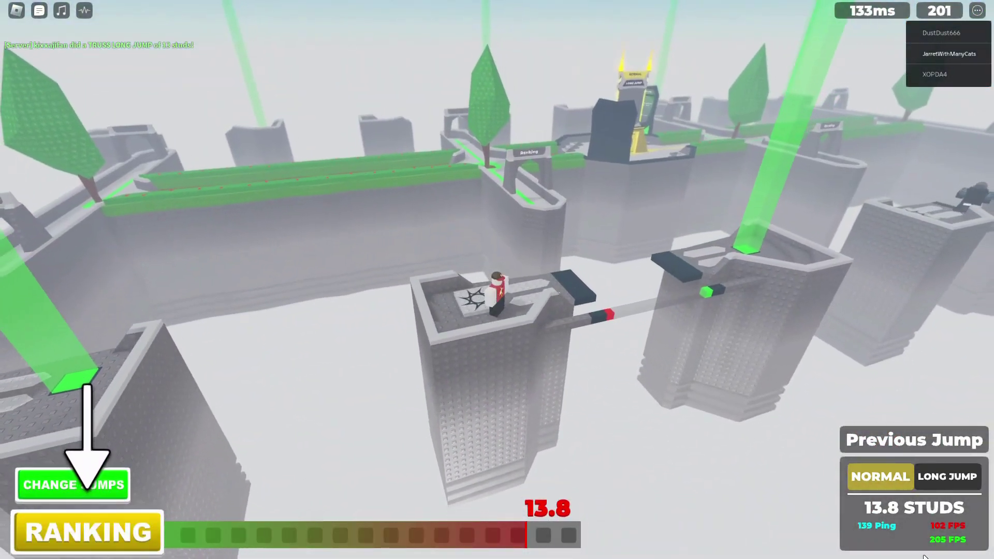
pyautogui.click(87, 531)
# Walk onto the leaderboard pedestal and turn to face the Long Jump board.
pyautogui.press('w')
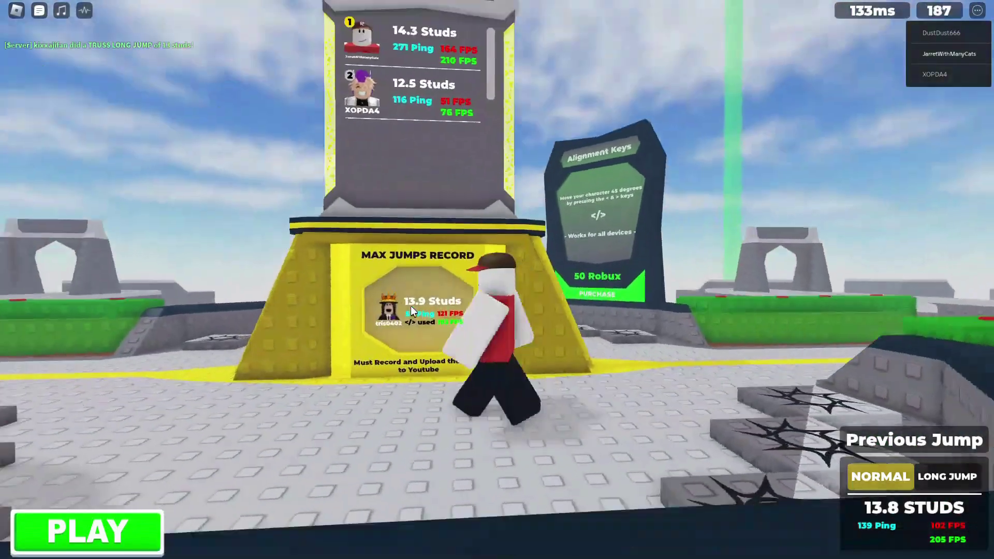
pyautogui.moveTo(411, 305); pyautogui.dragTo(520, 282)
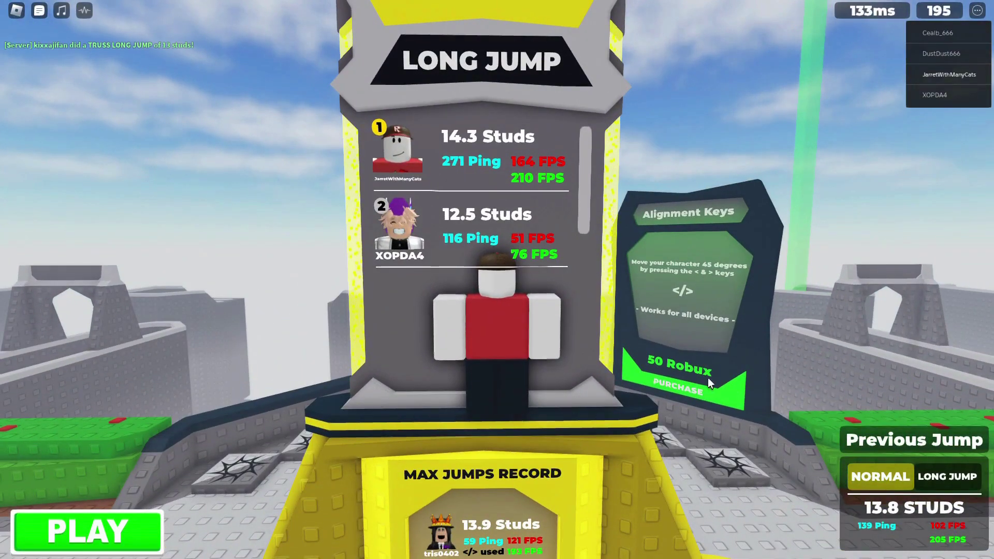
pyautogui.scroll(-4, 684, 382)
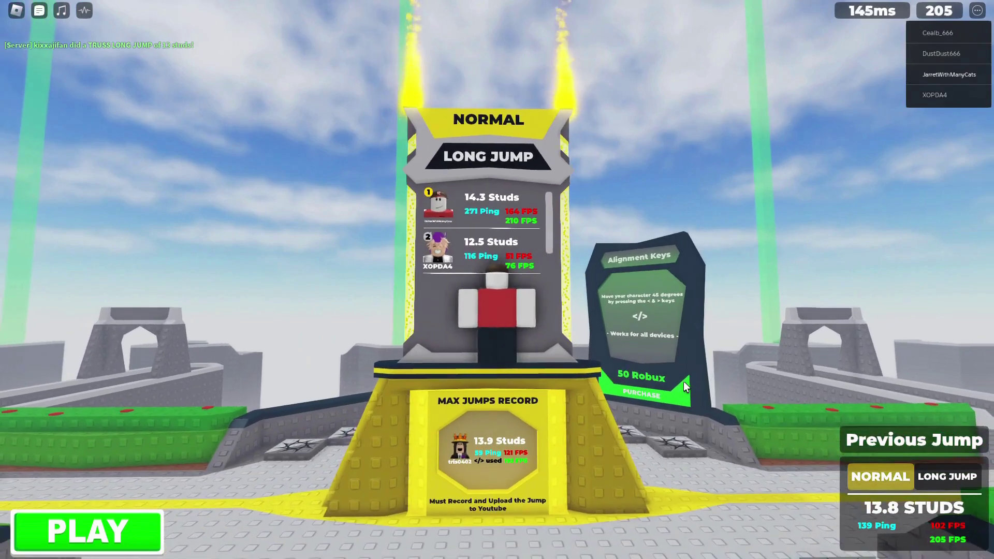